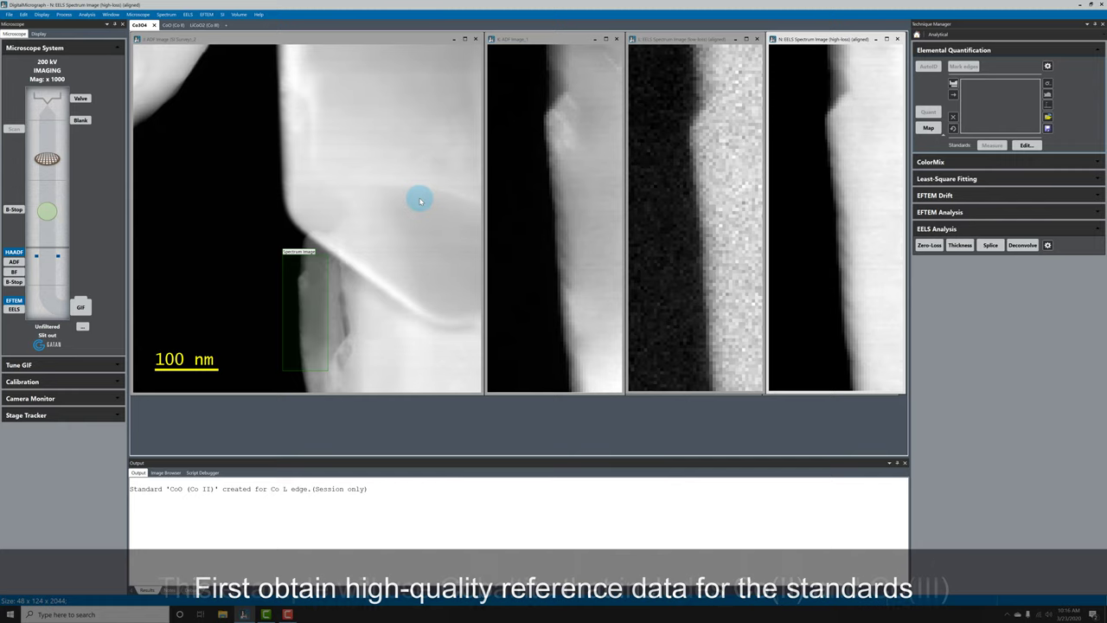
- Compare the CoO and LiCoO2 datasets, then move the CoO summed region up-left on the particle
click(164, 25)
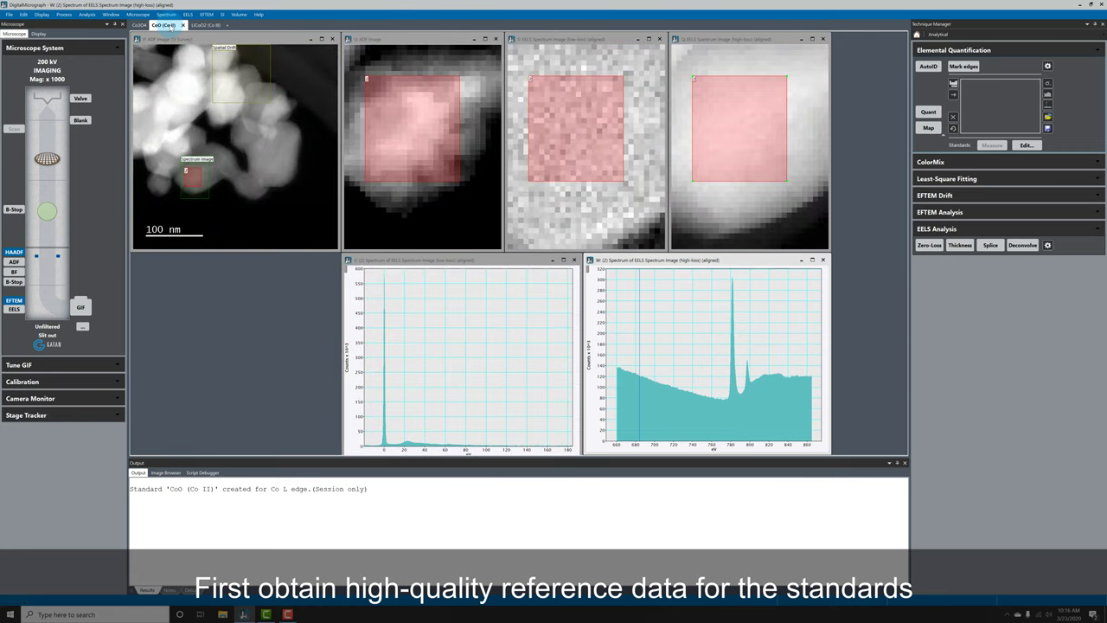
click(211, 27)
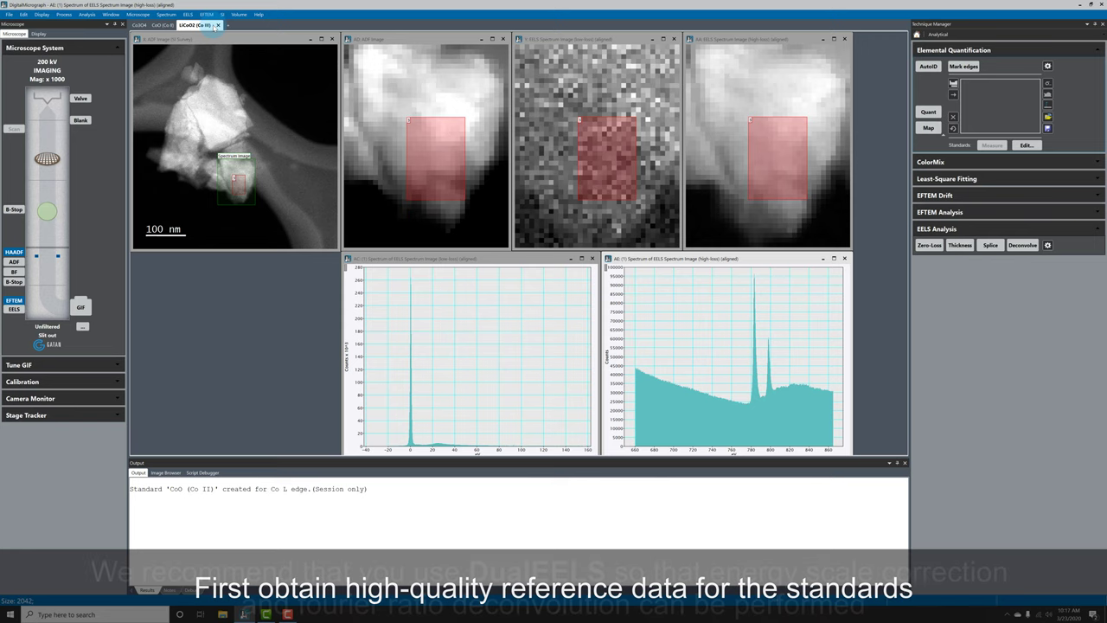
click(164, 26)
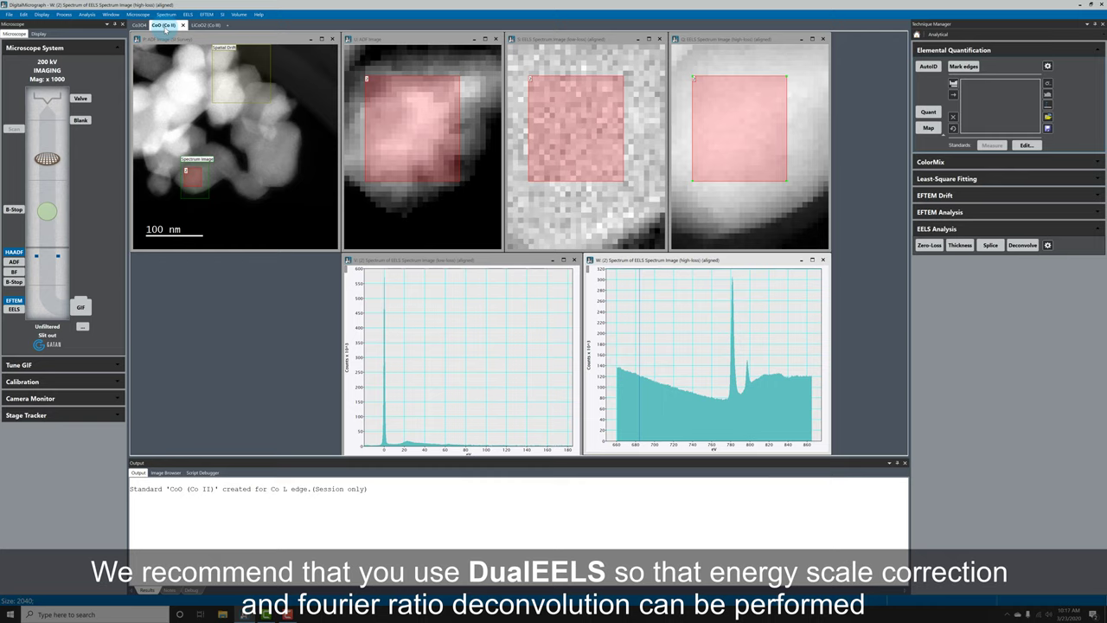
mouse_move(785, 116)
mouse_down()
mouse_move(773, 121)
mouse_move(795, 128)
mouse_up()
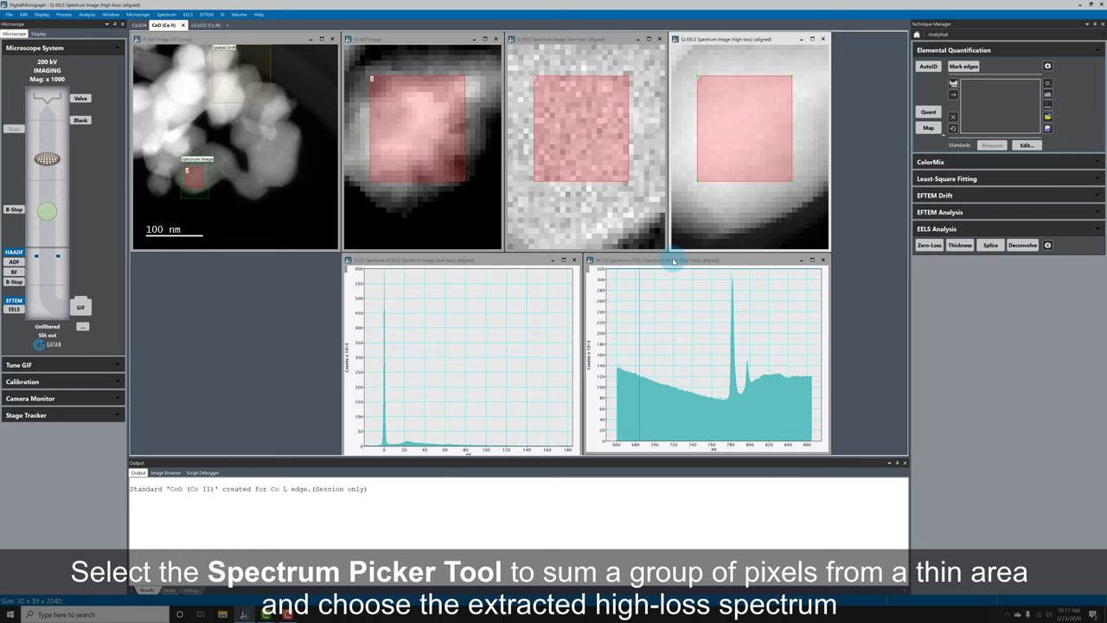
- Add the Co L edge at 779 eV for the CoO high-loss spectrum and show its Standards options
click(673, 260)
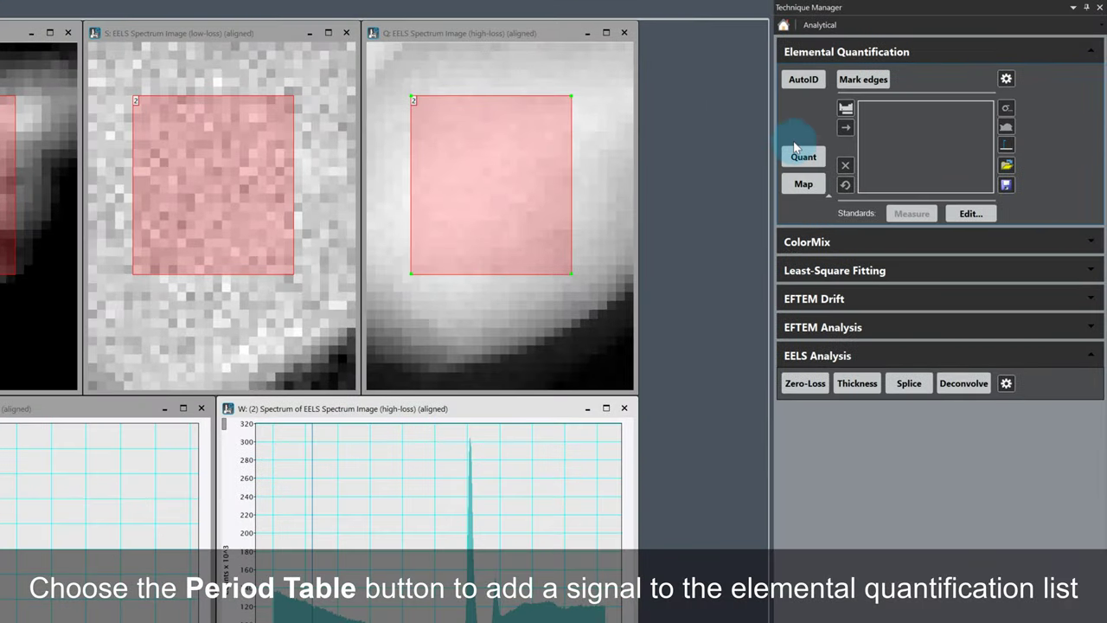
click(844, 107)
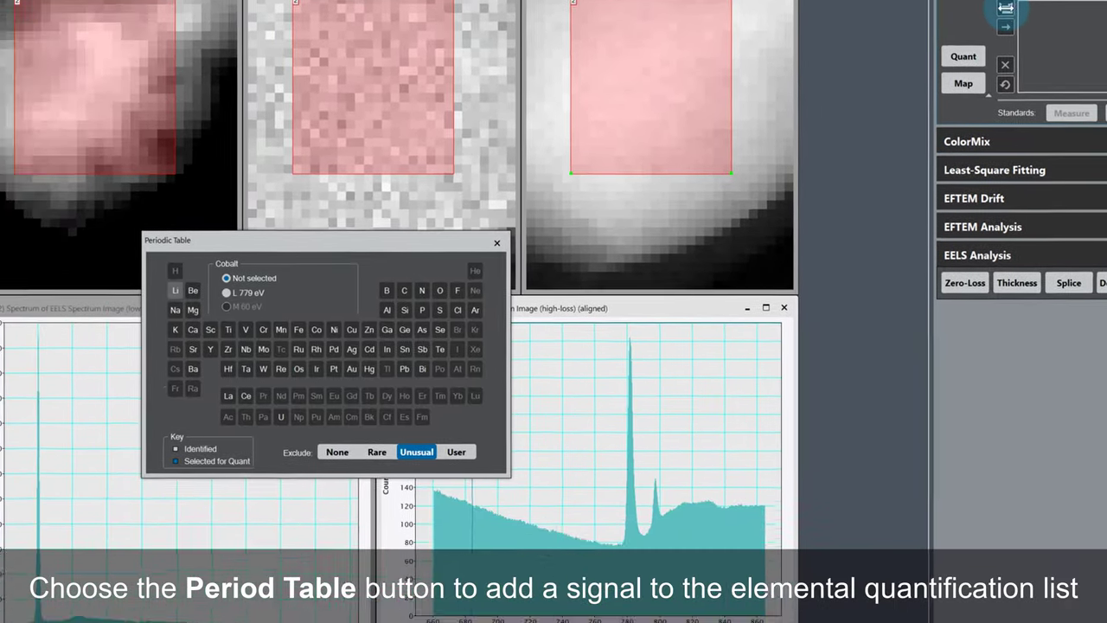
click(506, 217)
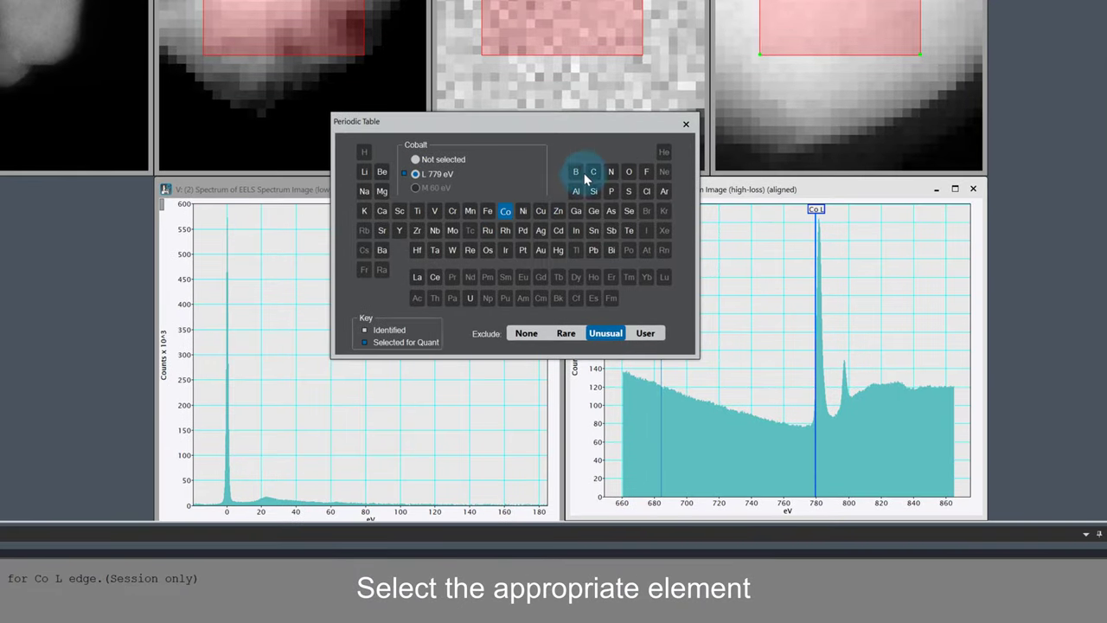
click(686, 124)
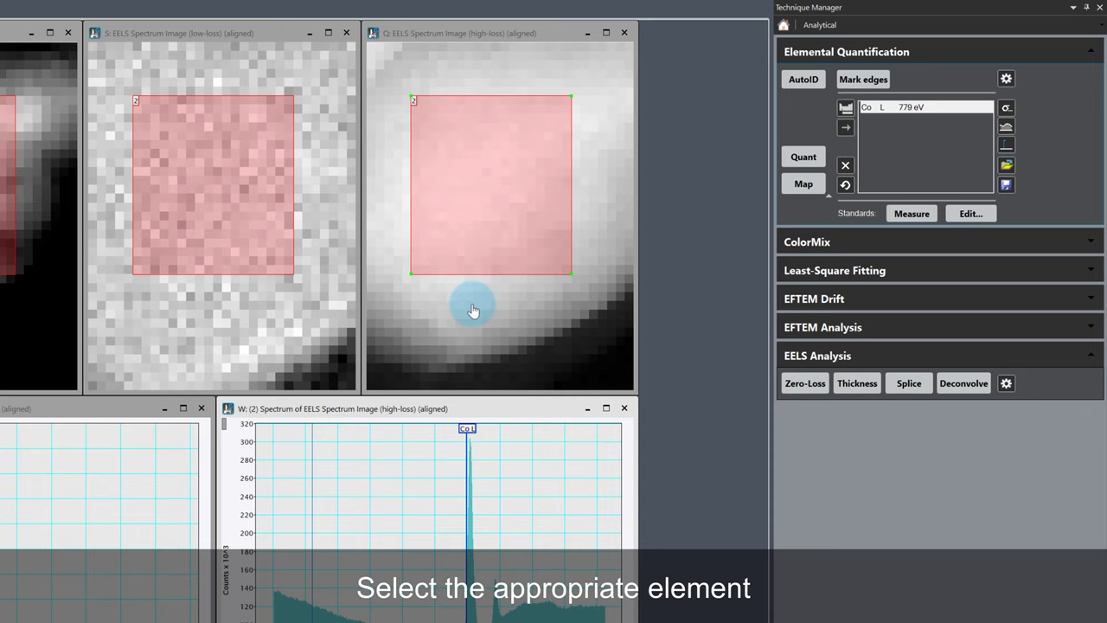
click(828, 195)
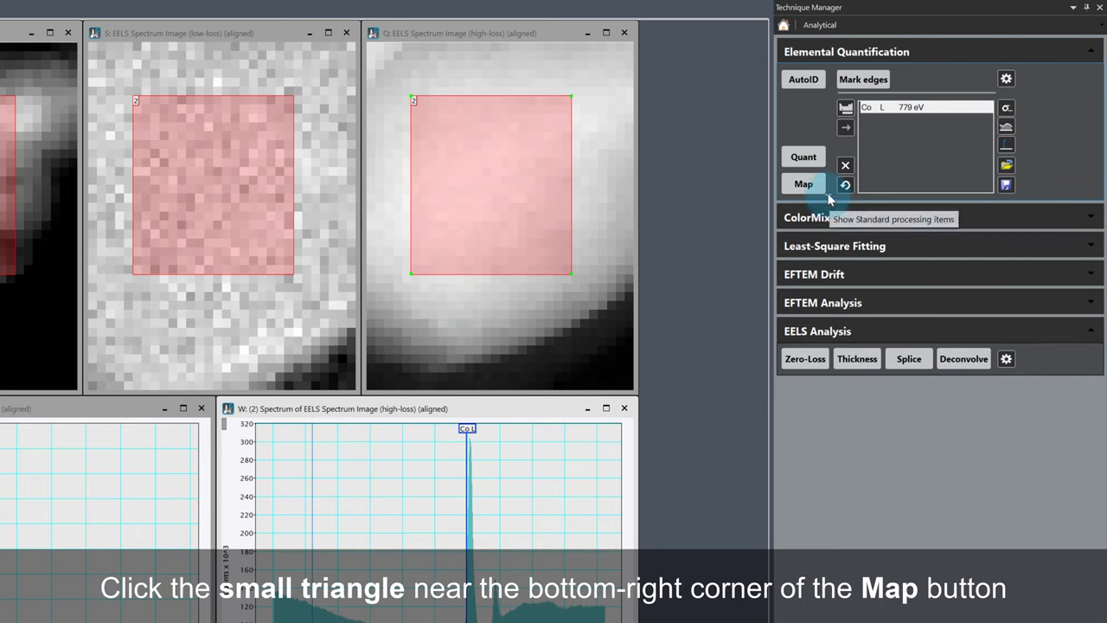
click(828, 195)
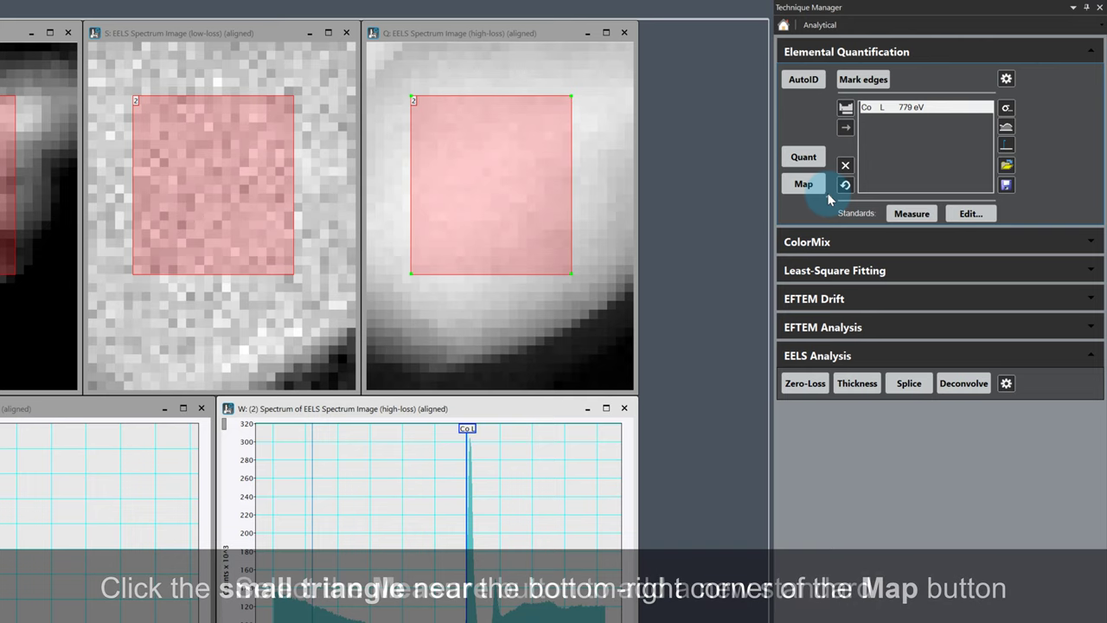
- Measure a CoO Co L edge standard with a higher-energy background window and Fourier-ratio deconvolution
click(920, 218)
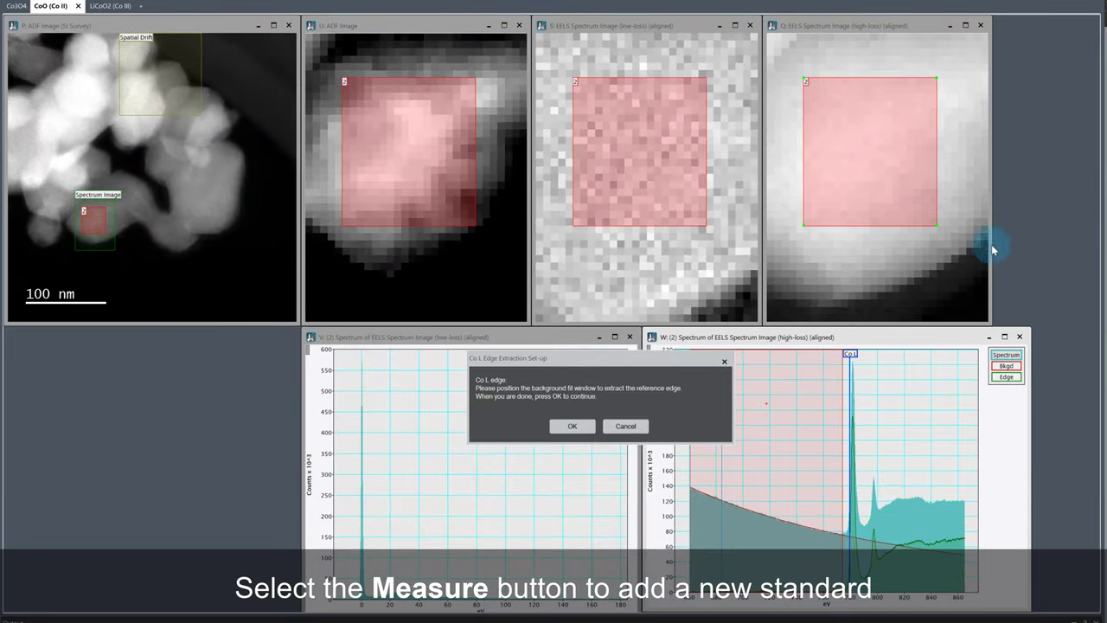
mouse_move(608, 357)
mouse_down()
mouse_move(774, 259)
mouse_move(783, 232)
mouse_up()
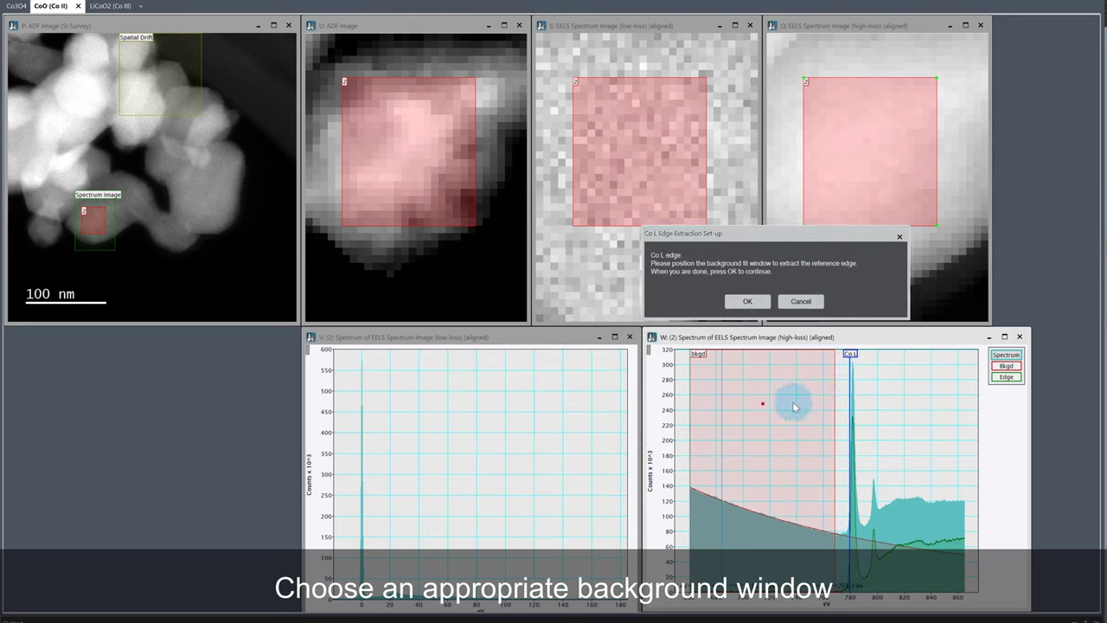
drag(790, 400, 801, 407)
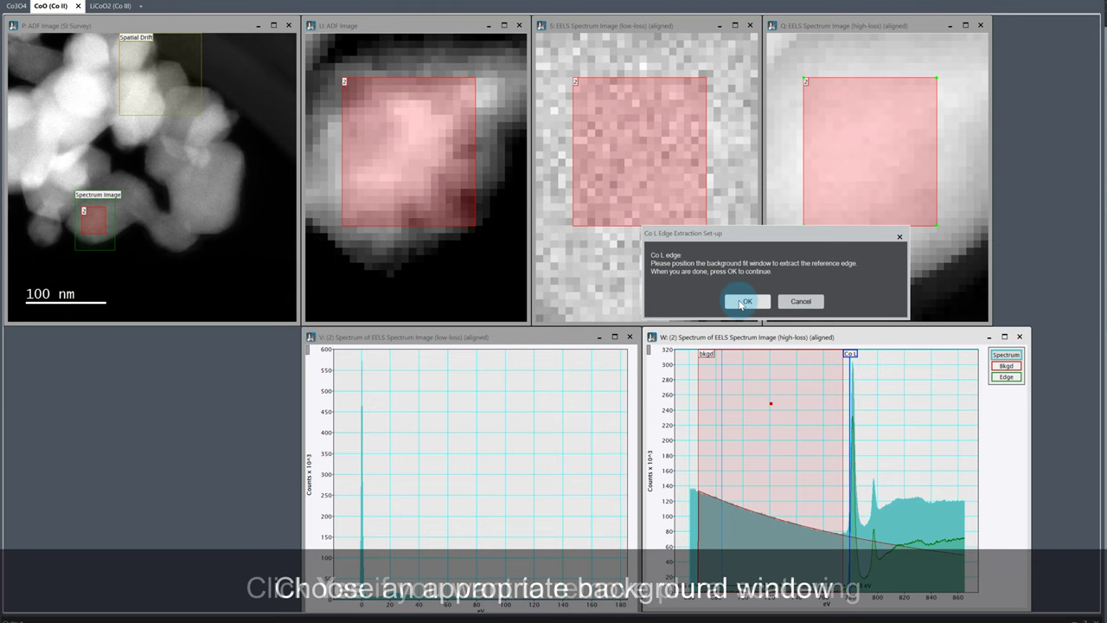
click(740, 302)
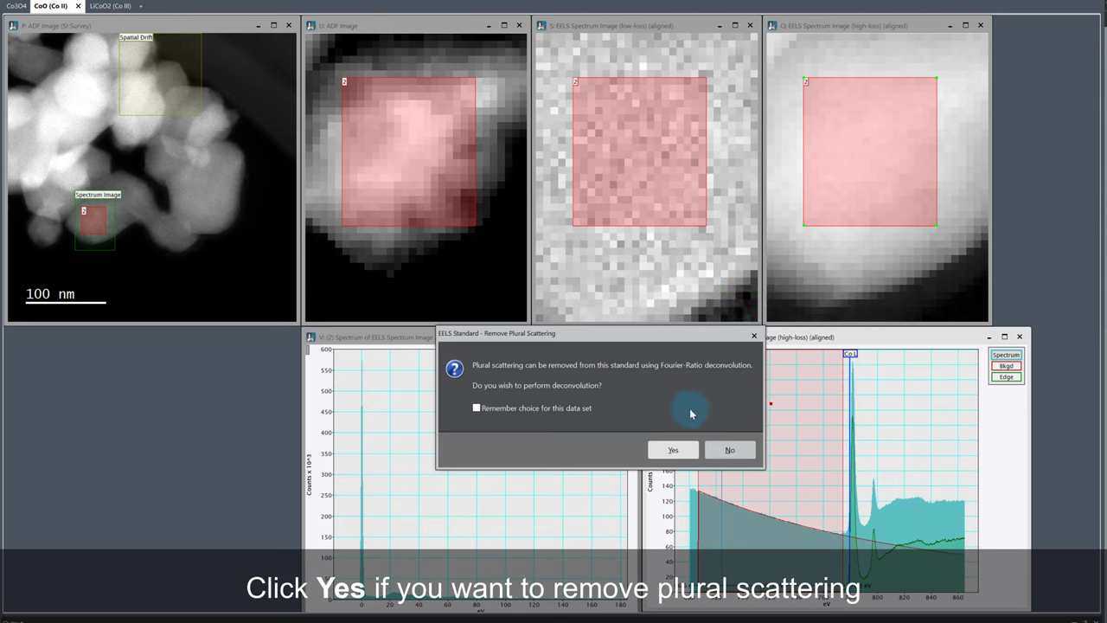
click(672, 451)
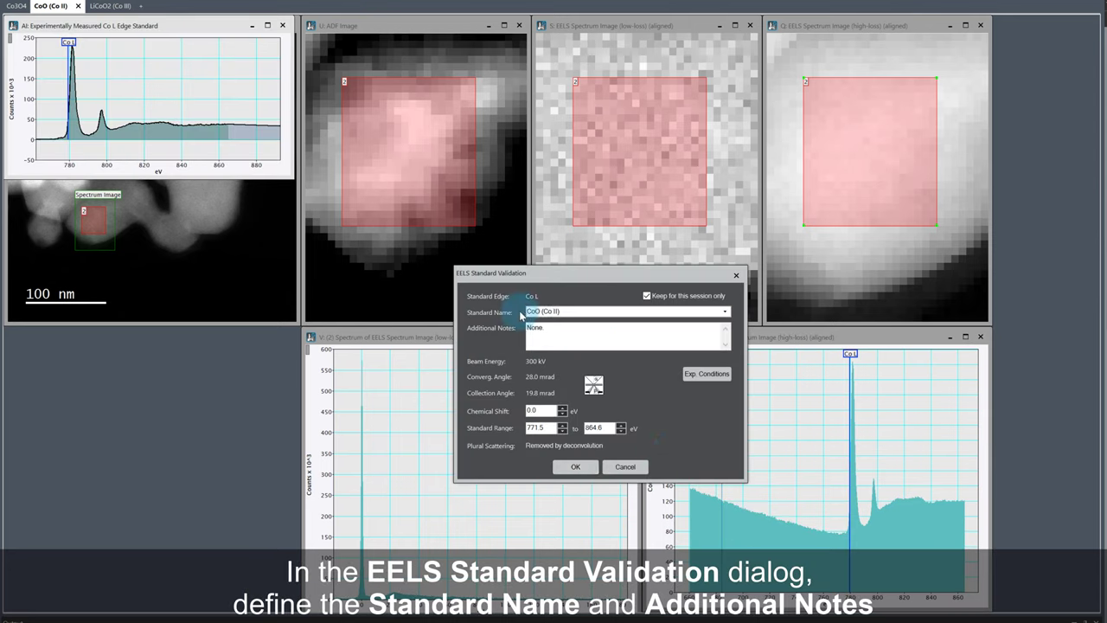
- Add notes 'Titan Themis', 'Dual EELS spectrum image', '1800 x 20 ms spectra, summed' to the standard
click(558, 332)
text(- Titan Themis)
key(Return)
text(- Dual EELS spectrum)
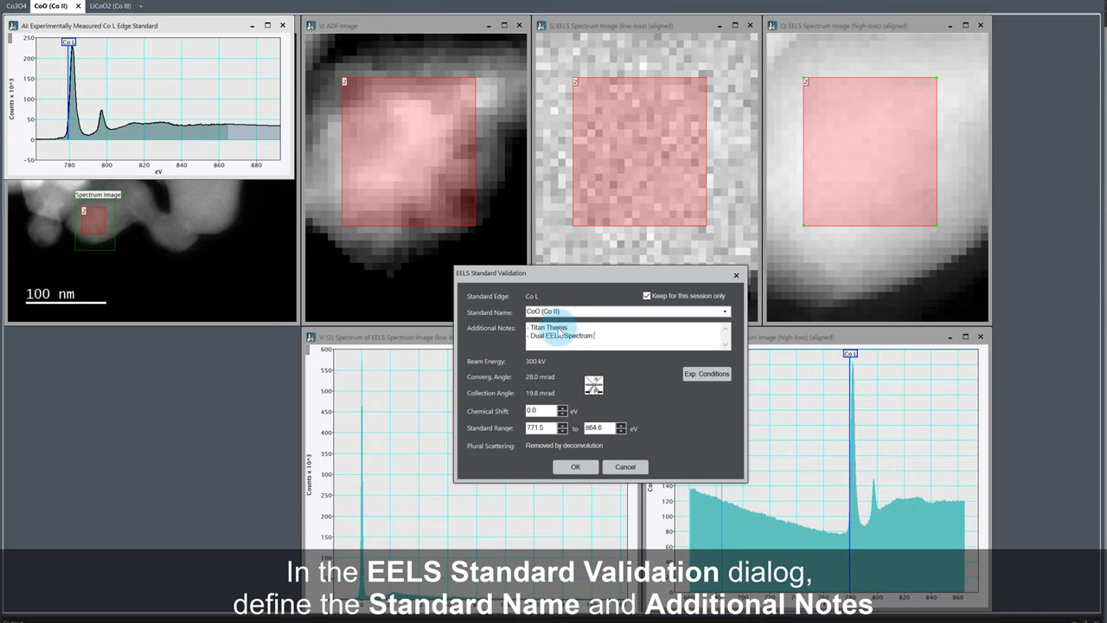
text( image)
key(Return)
text(- 1800 x 20 ms spe)
text(ctra, summed)
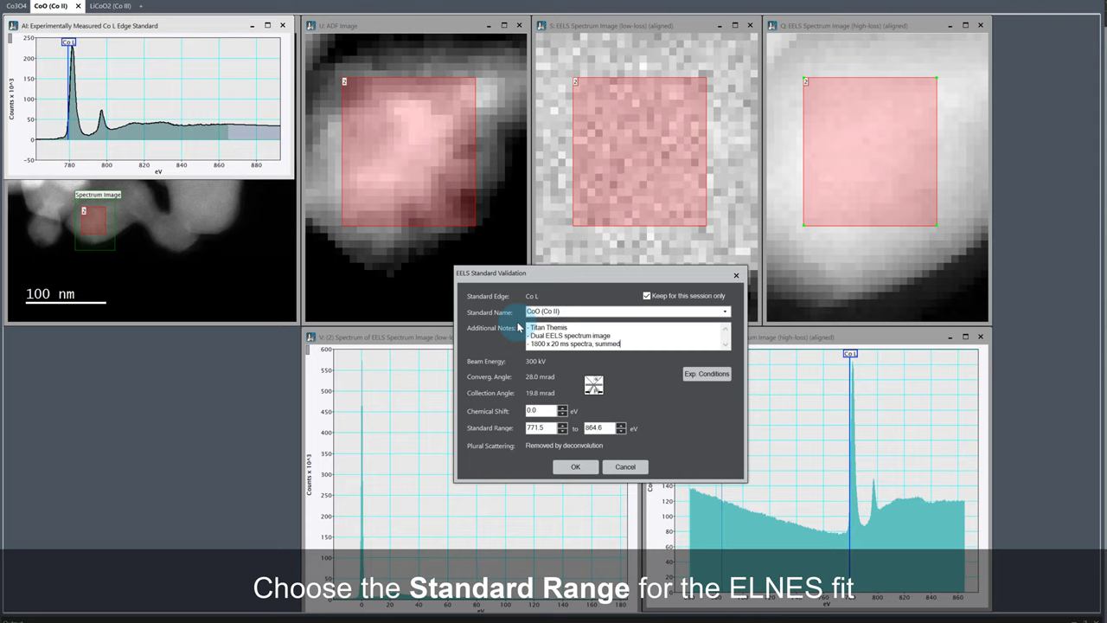
- Trim the standard's upper limit to 825 eV and save it as a permanent CoO (Co II) standard
drag(588, 427, 612, 428)
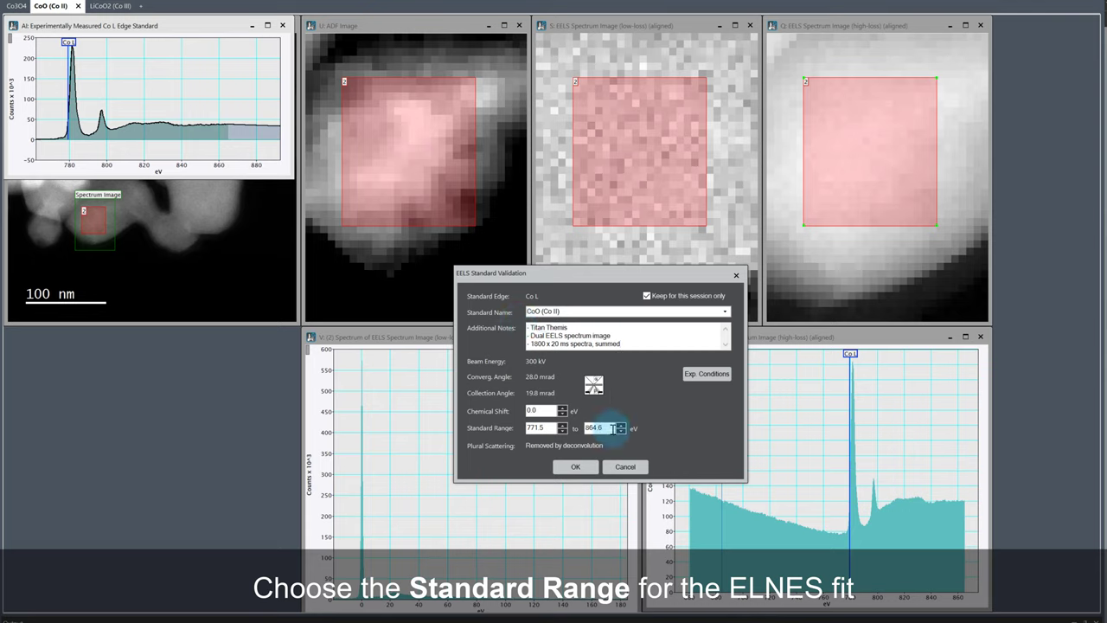
double_click(597, 428)
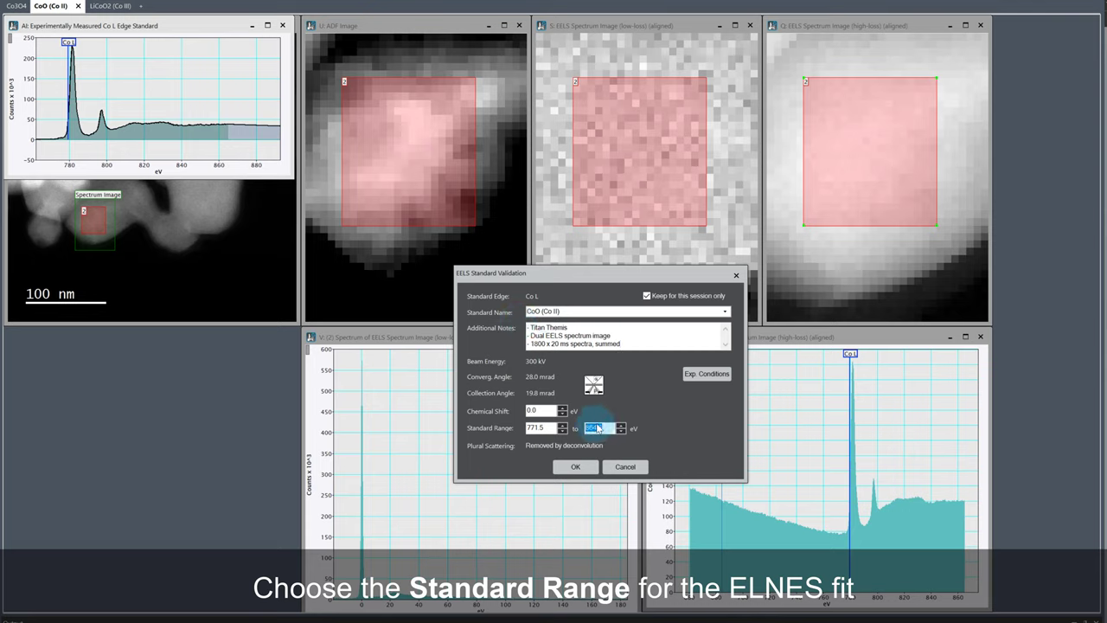
text(825)
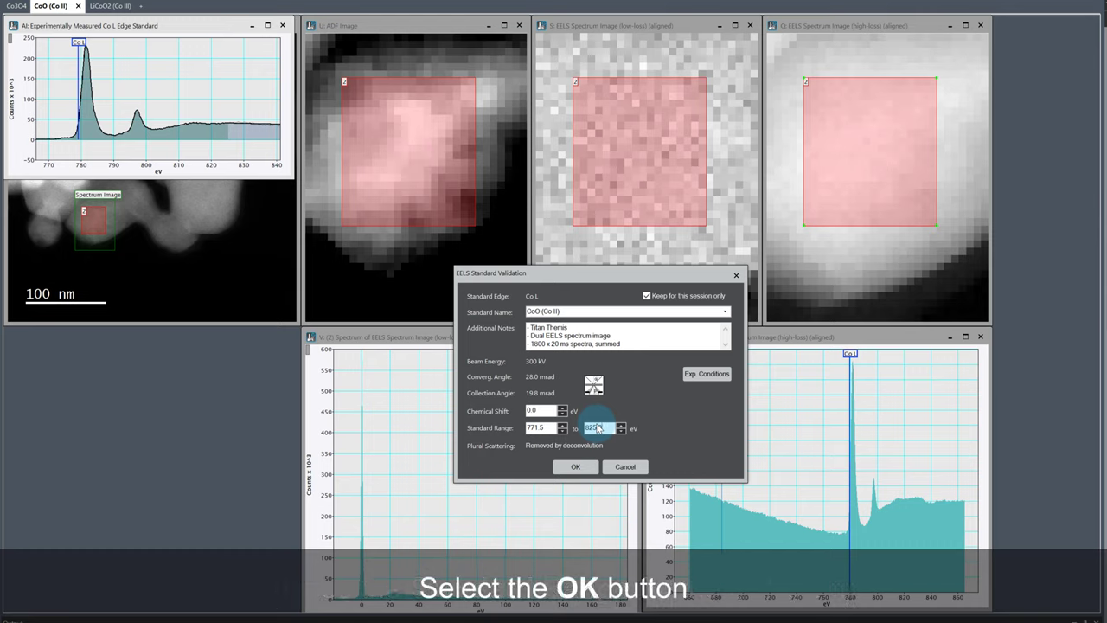
key(Tab)
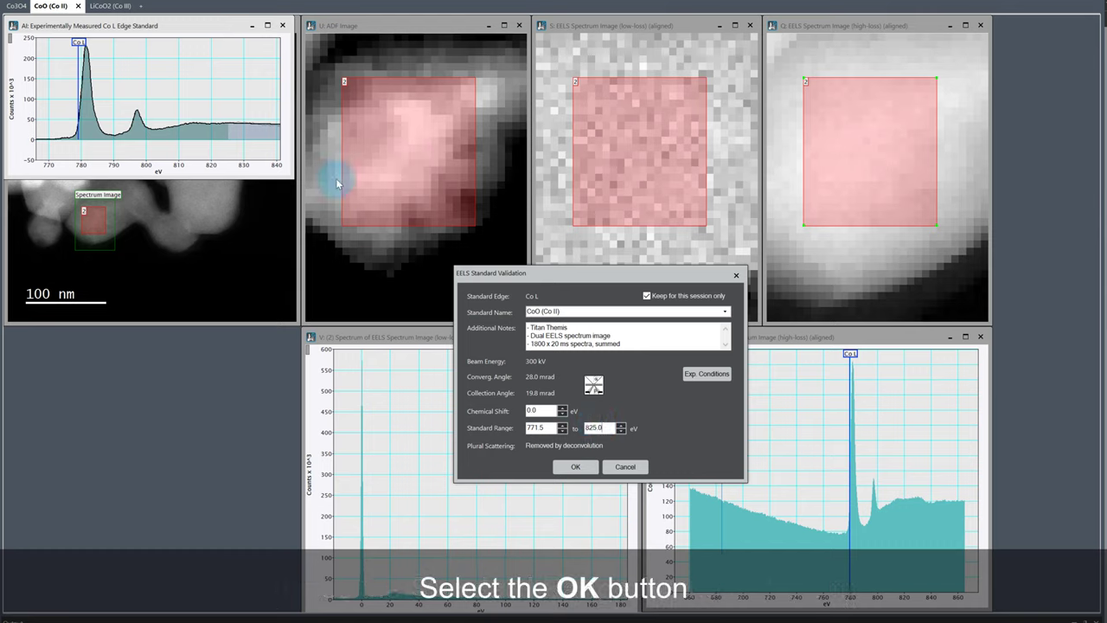
click(647, 296)
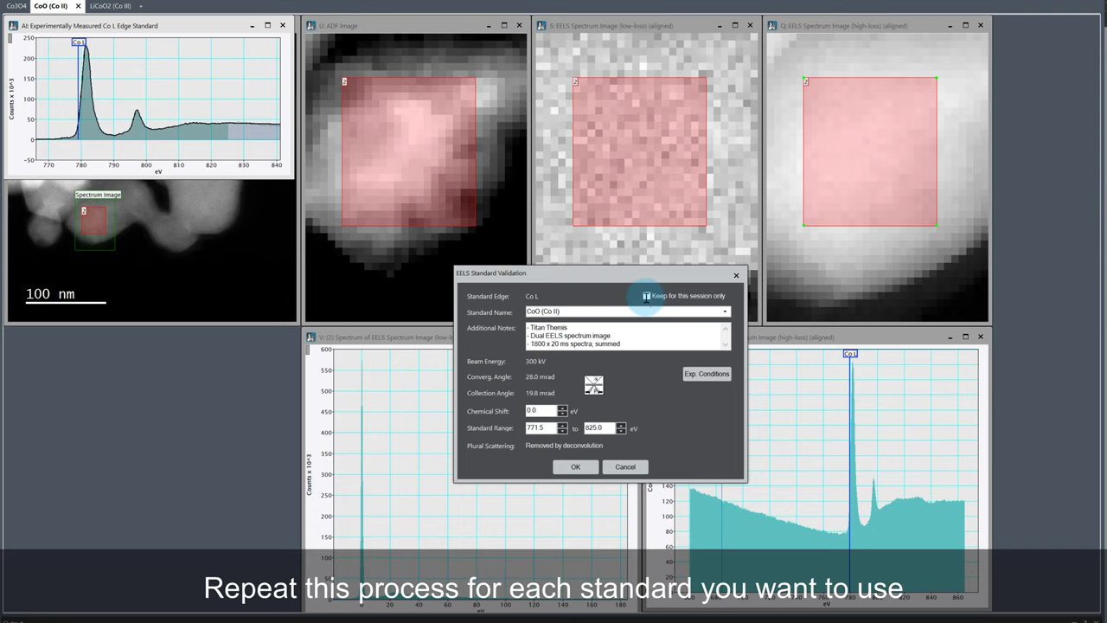
click(576, 468)
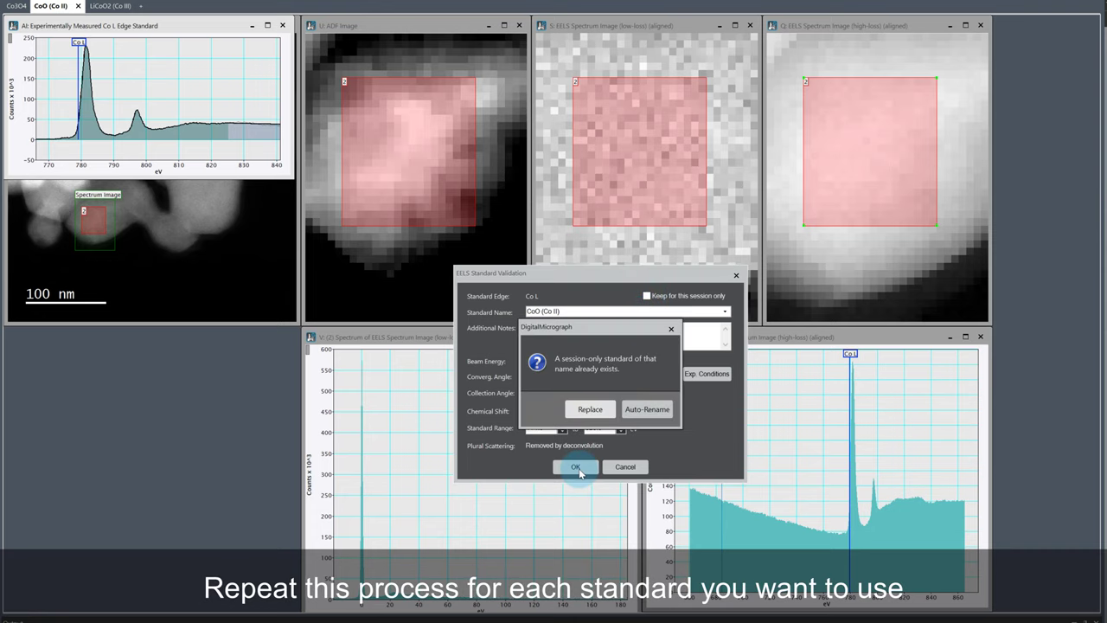
click(600, 412)
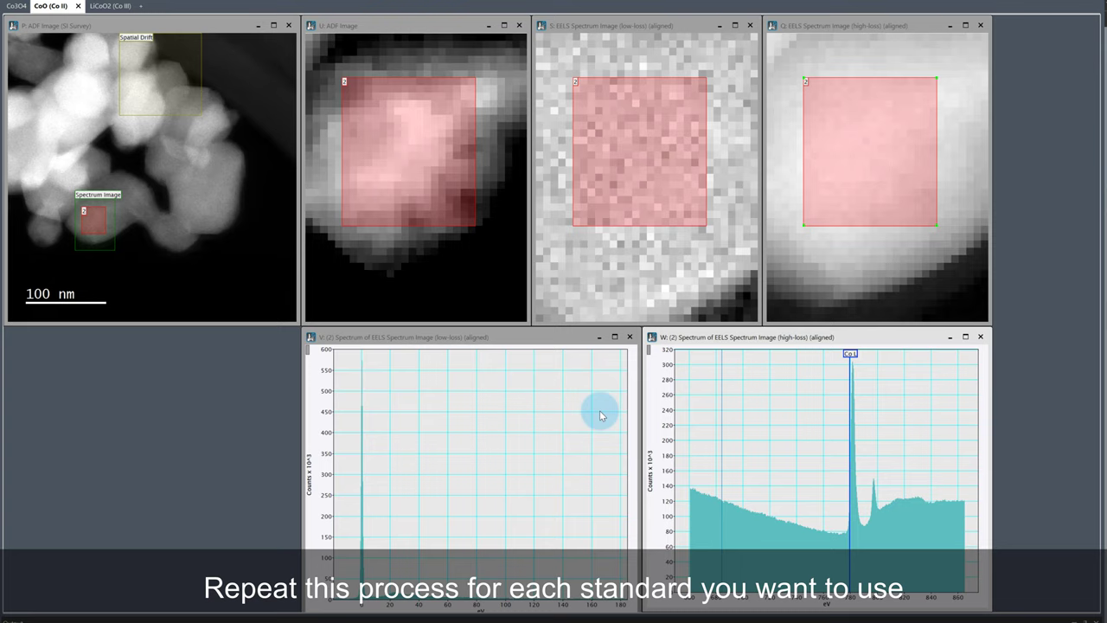
- Nudge the LiCoO2 (Co III) summing region slightly upward, then switch to the Co3O4 workspace
click(494, 288)
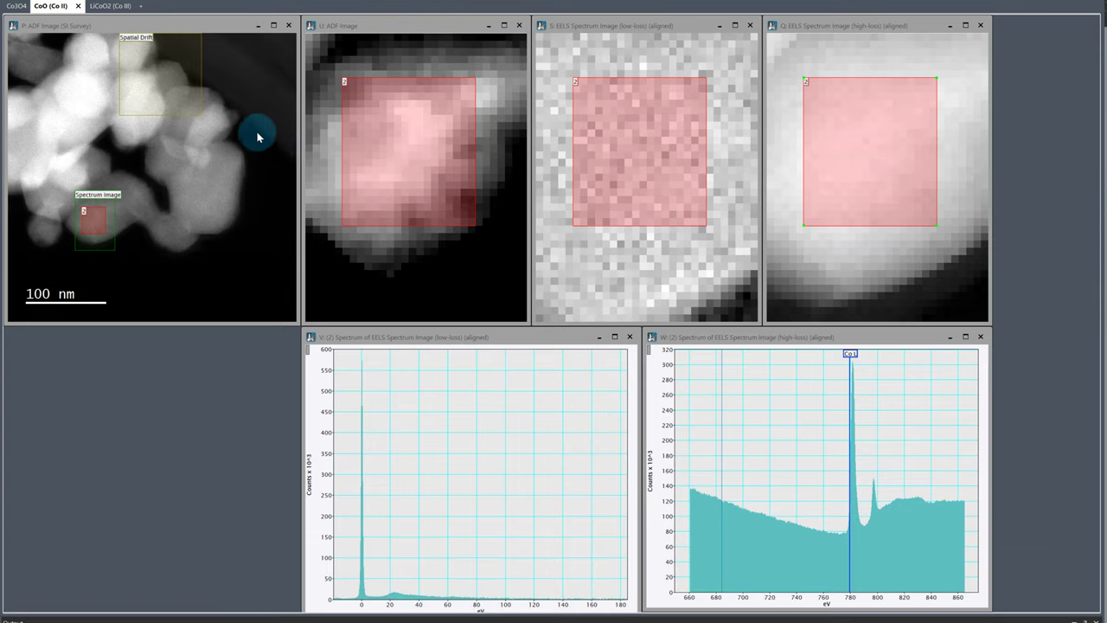
click(112, 8)
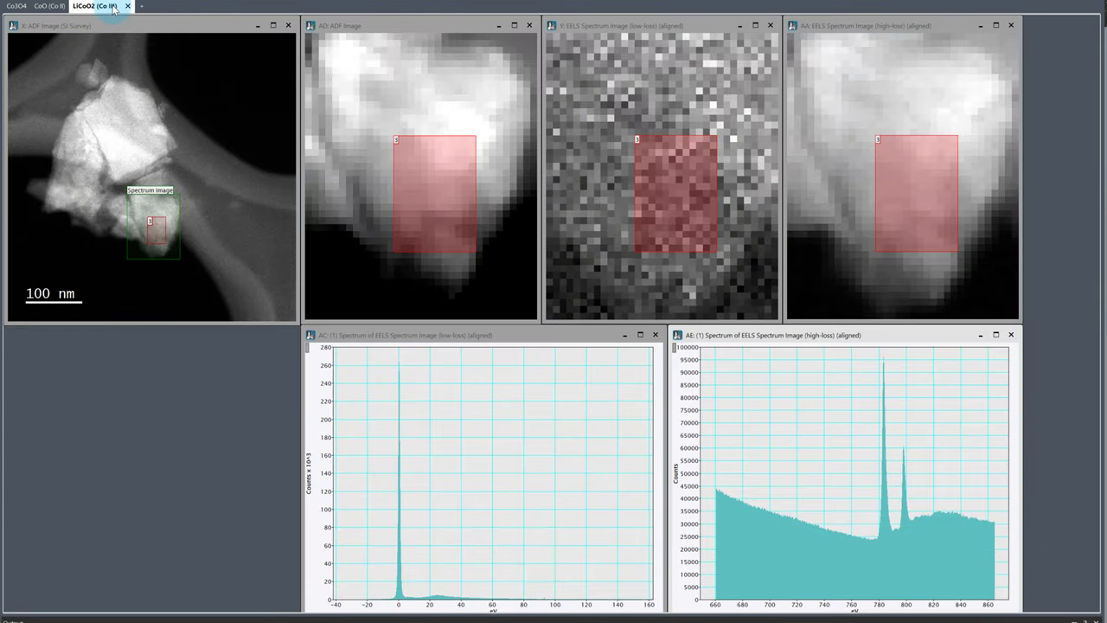
click(420, 74)
drag(957, 188, 955, 183)
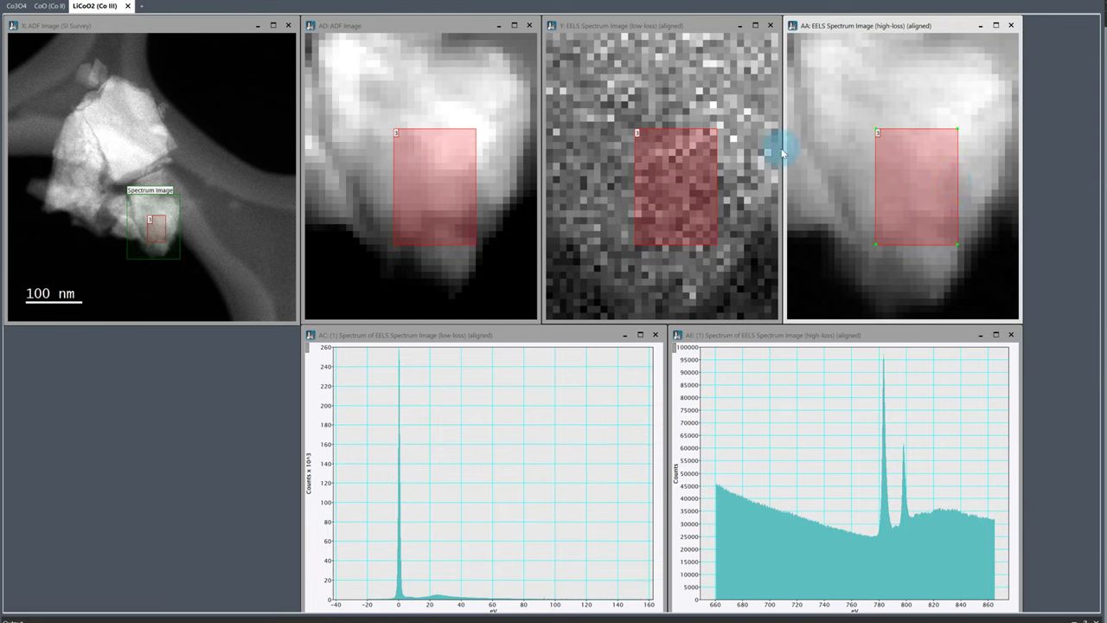
click(12, 6)
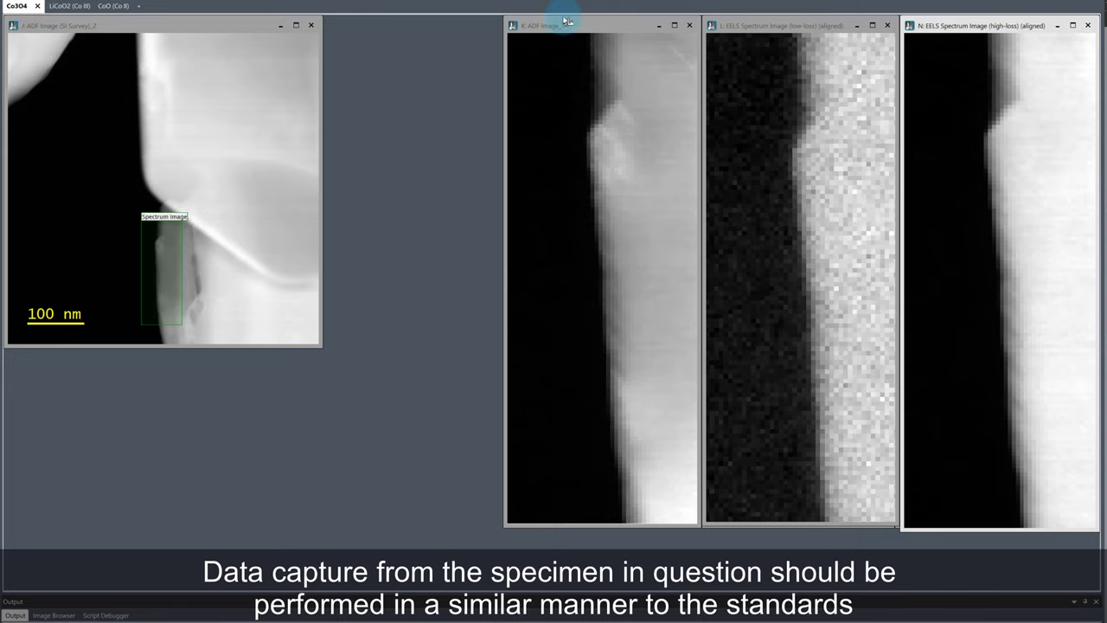
- Sum Co3O4 spectra over the bright particle with the SI Picker and enlarge the resulting spectrum
click(975, 27)
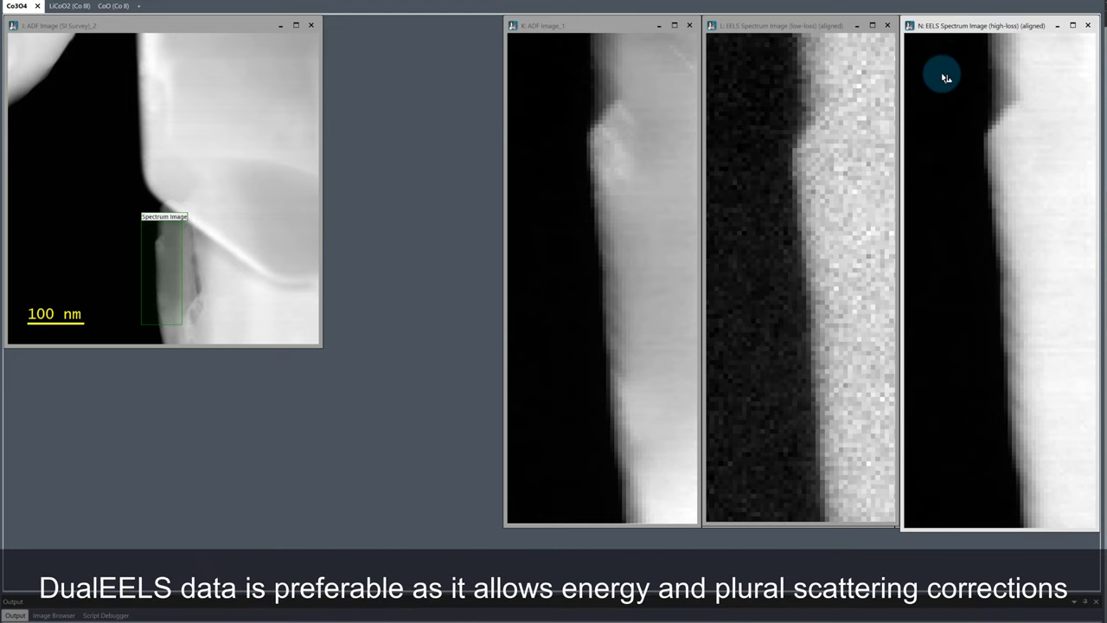
right_click(946, 78)
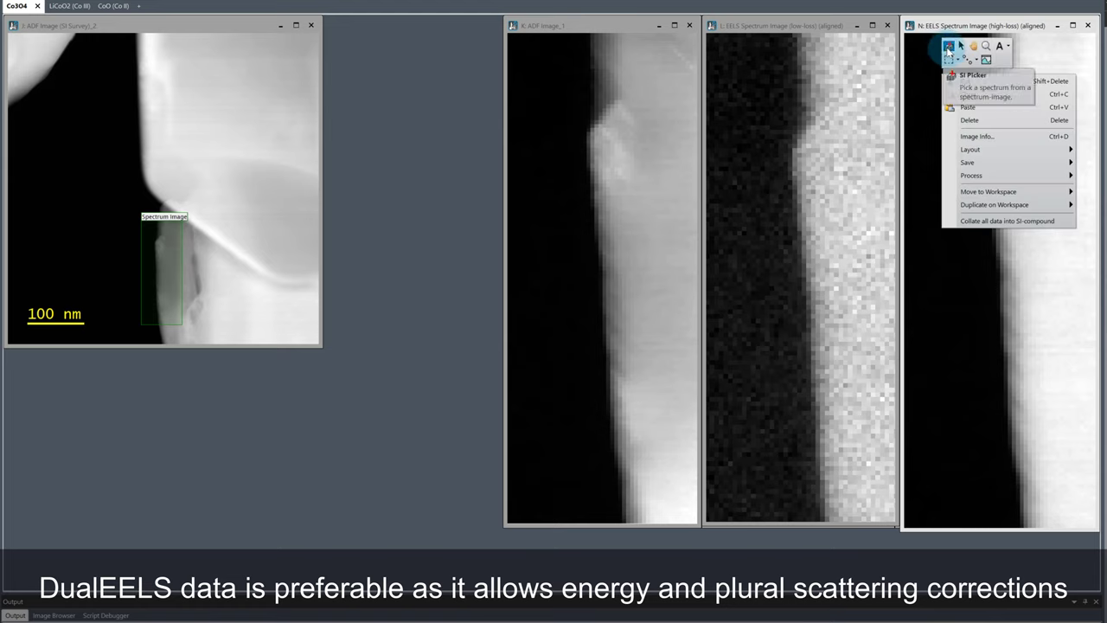
click(948, 47)
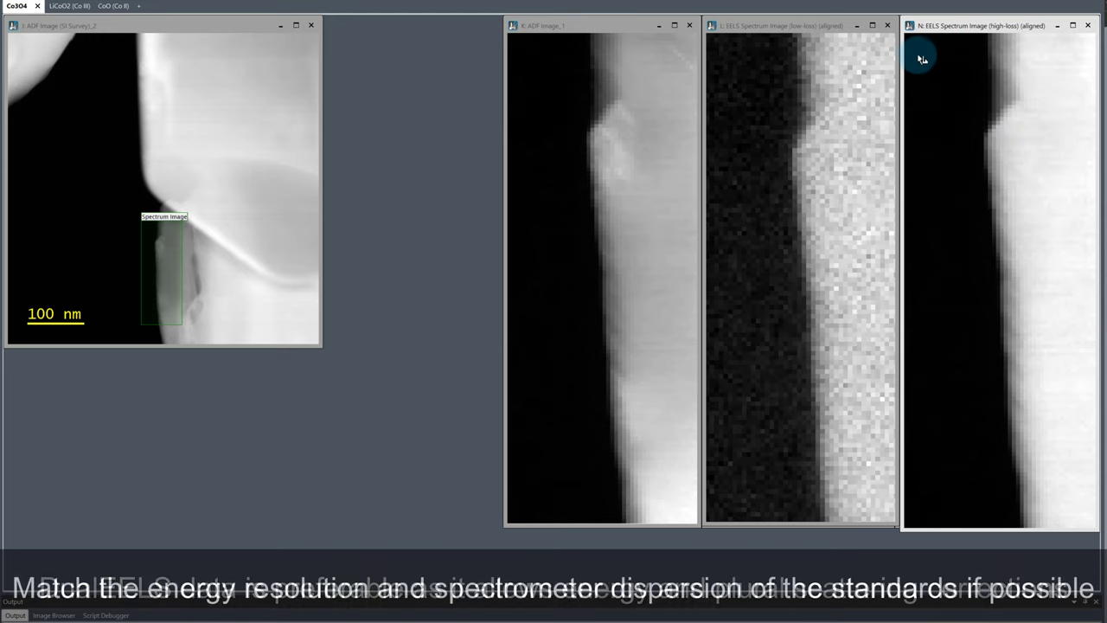
click(915, 51)
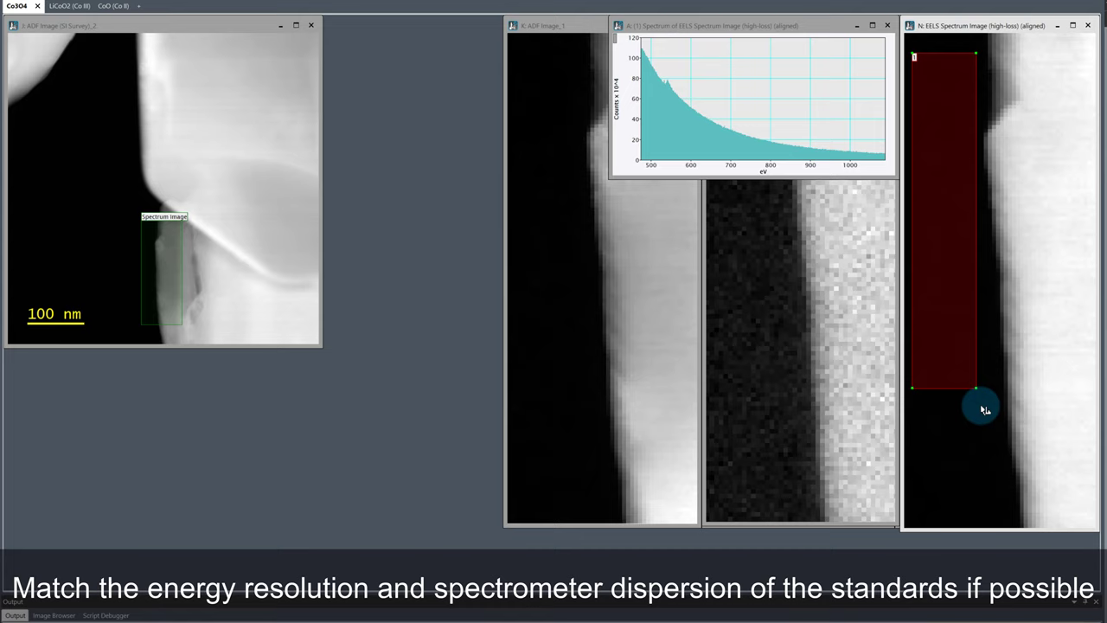
mouse_move(916, 55)
mouse_down()
mouse_move(995, 467)
mouse_move(990, 457)
mouse_up()
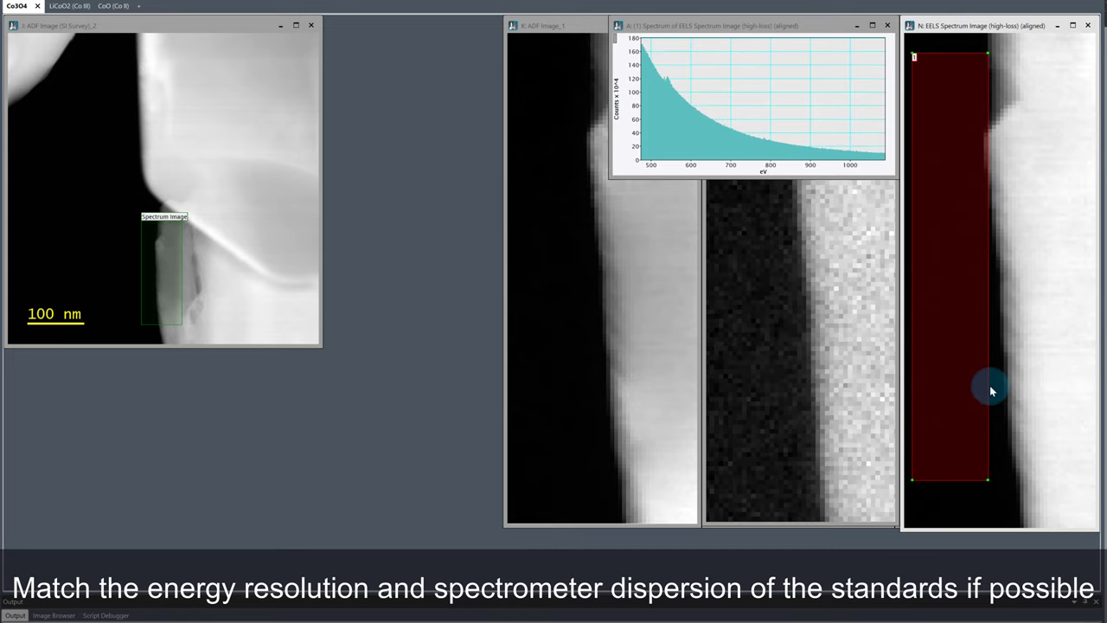
mouse_move(991, 385)
mouse_down()
mouse_move(1090, 377)
mouse_move(1094, 396)
mouse_up()
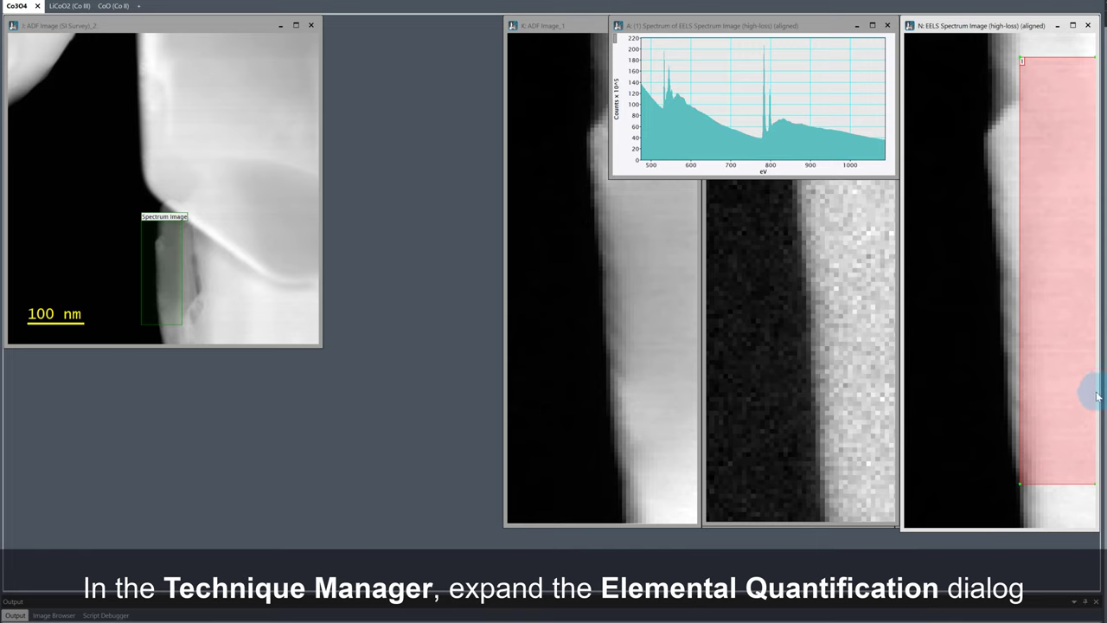
drag(1021, 487, 1033, 491)
scroll(1032, 492, down, 1)
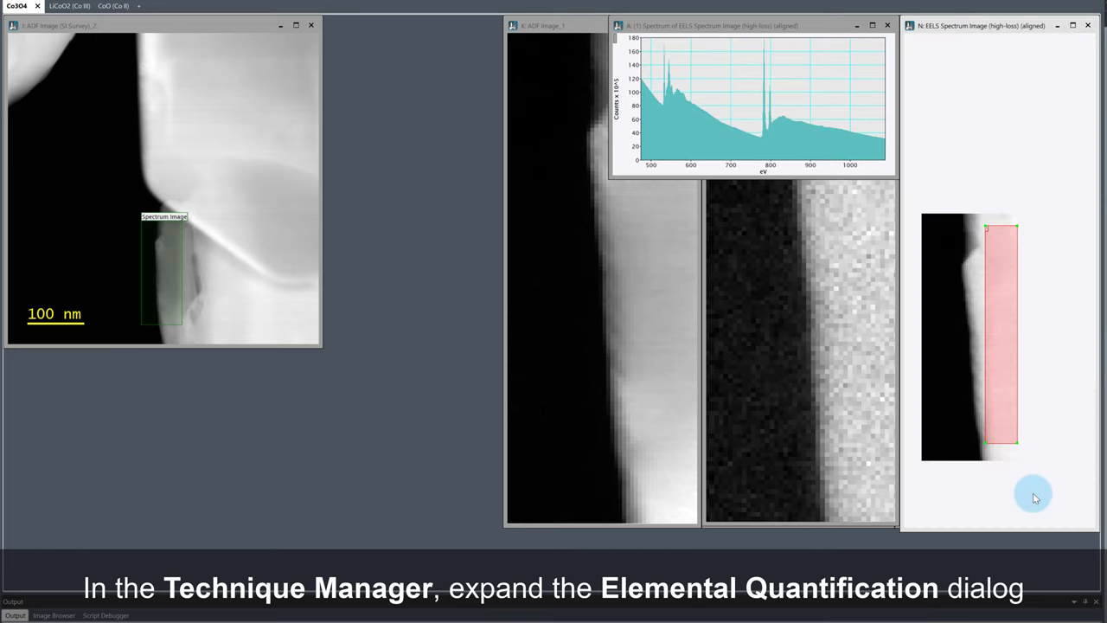
mouse_move(611, 177)
mouse_down()
mouse_move(490, 425)
mouse_move(410, 490)
mouse_move(340, 448)
mouse_move(328, 407)
mouse_up()
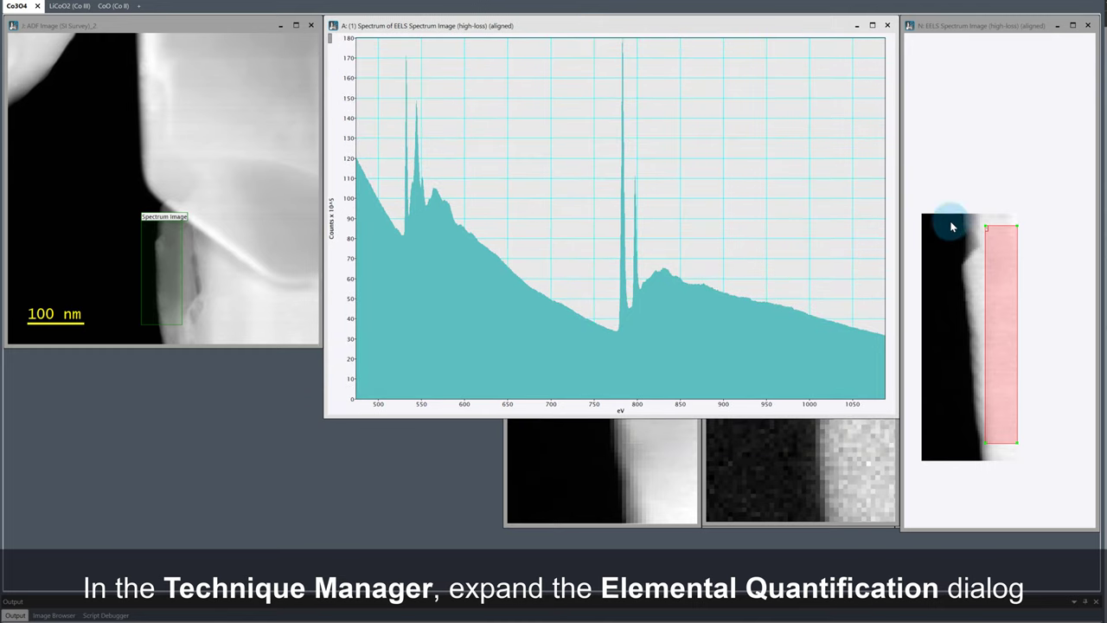
scroll(953, 256, up, 1)
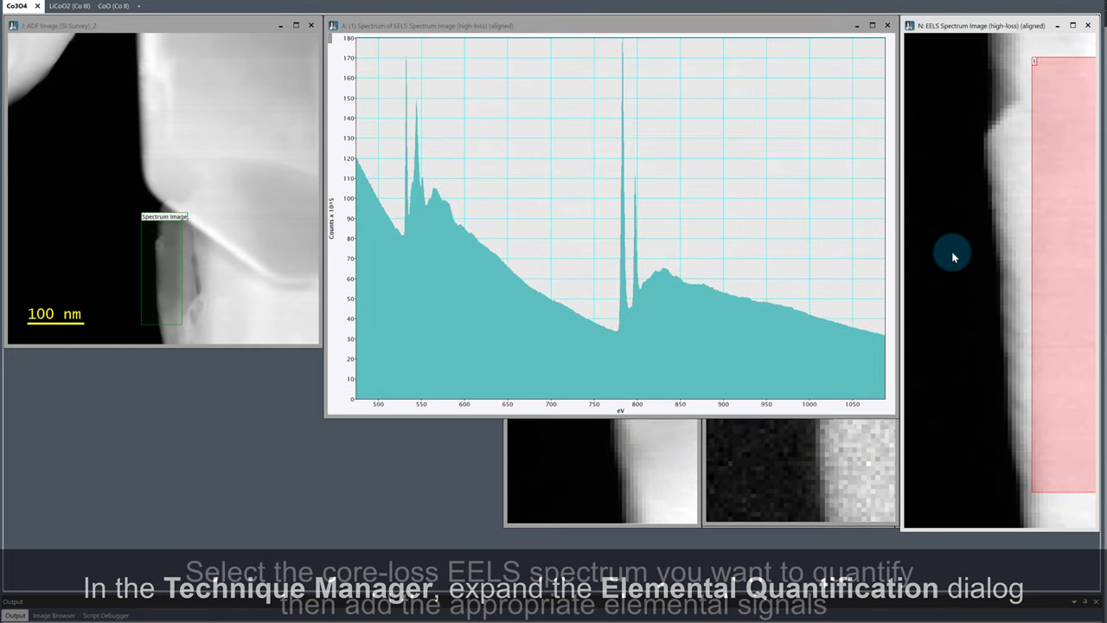
- Select cobalt and oxygen in the periodic table to quantify Co L and O K in Co3O4
click(617, 27)
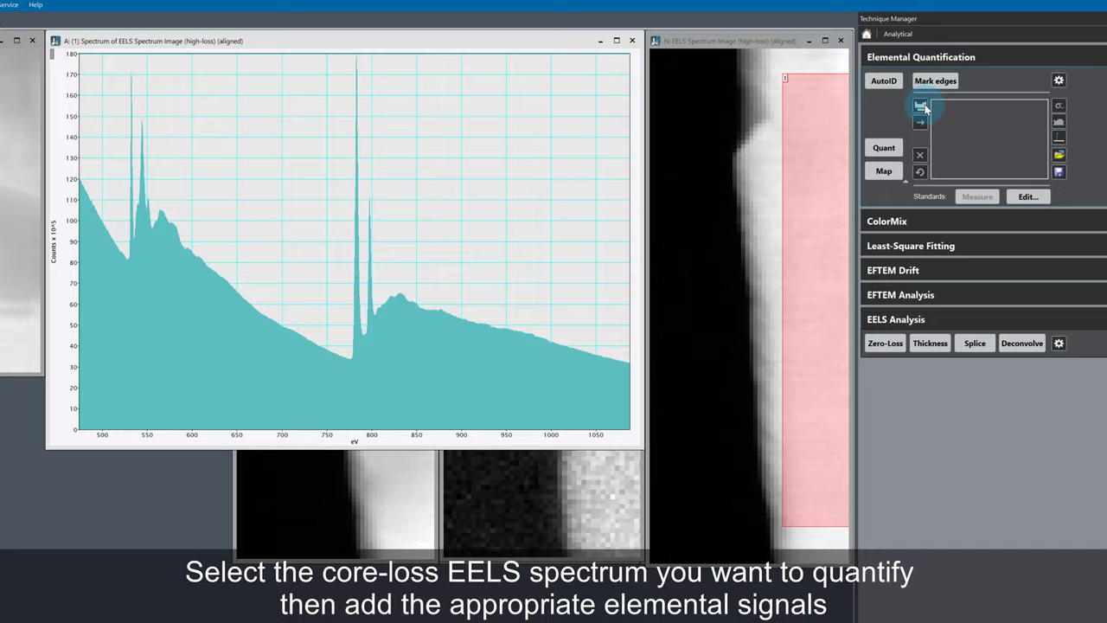
click(880, 109)
click(281, 388)
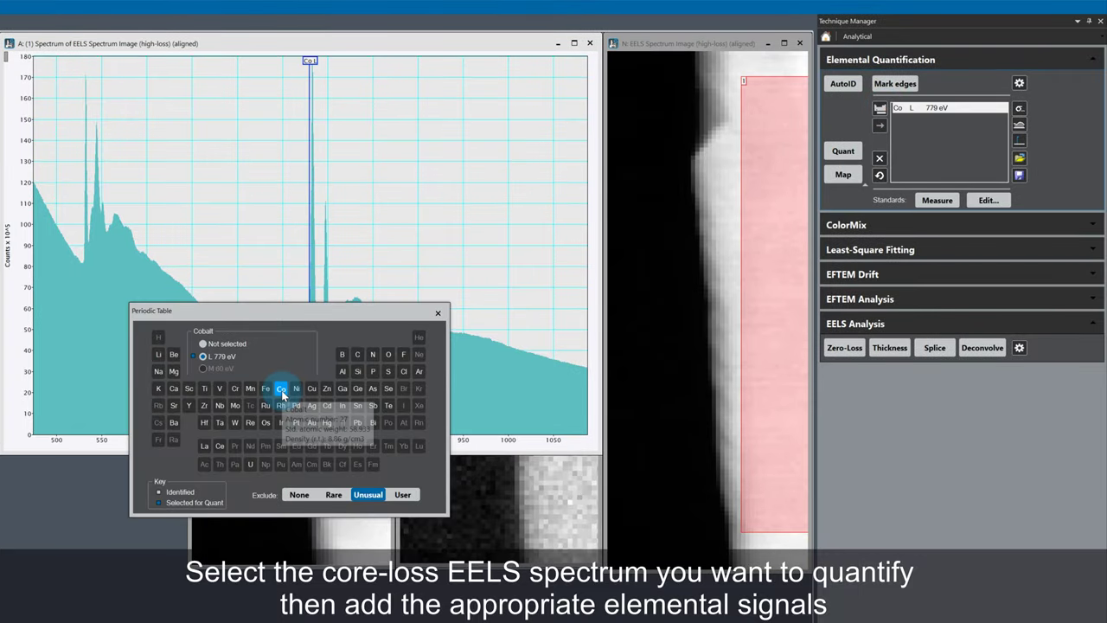
click(389, 357)
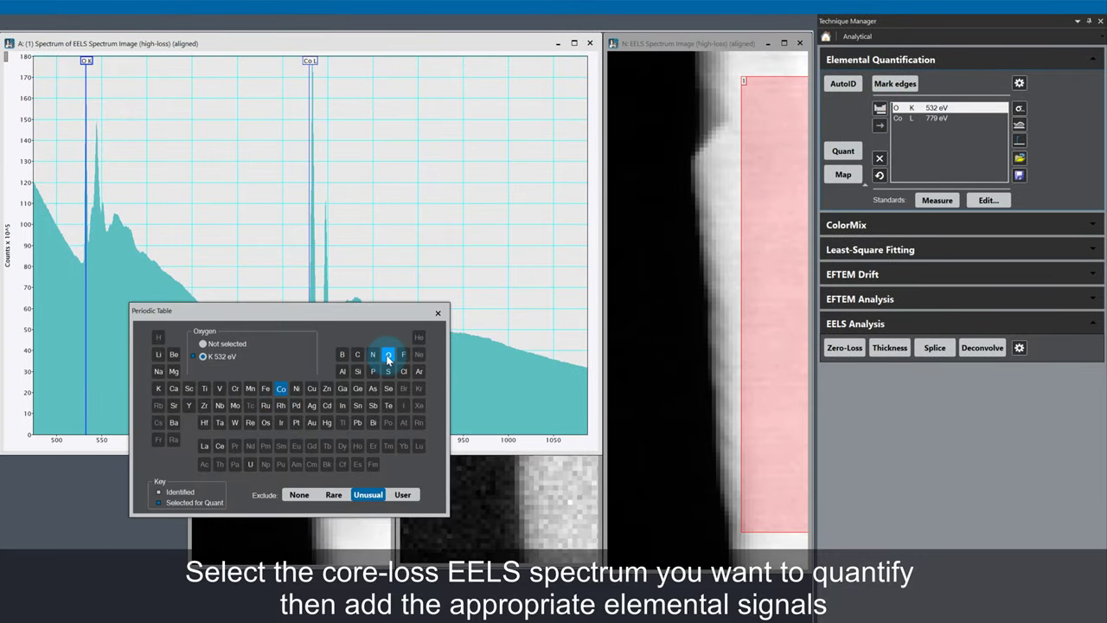
click(435, 314)
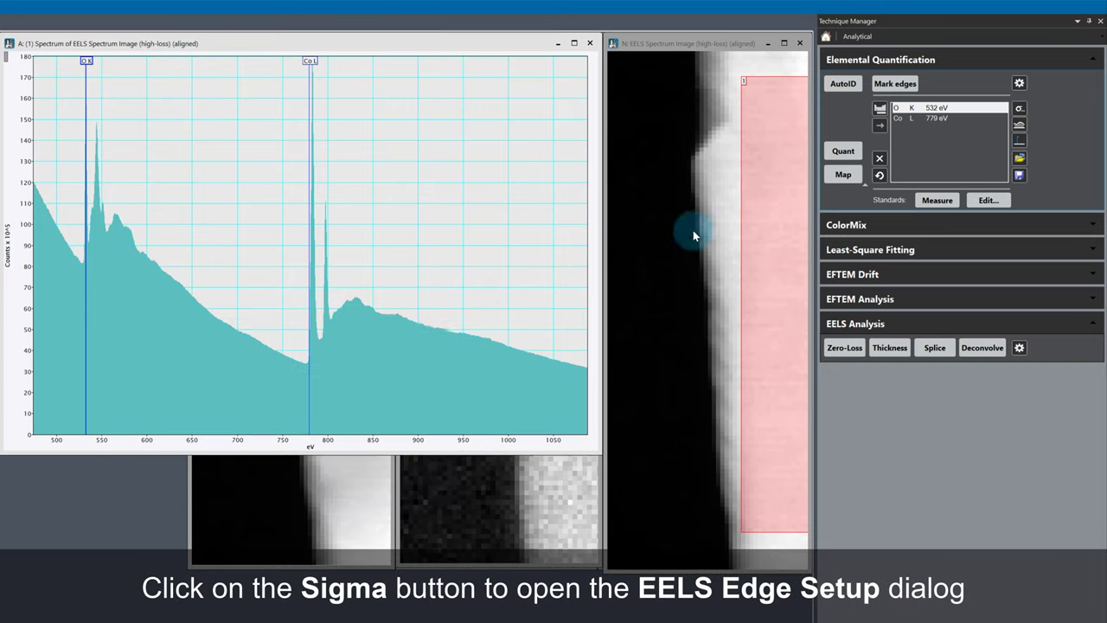
click(1020, 109)
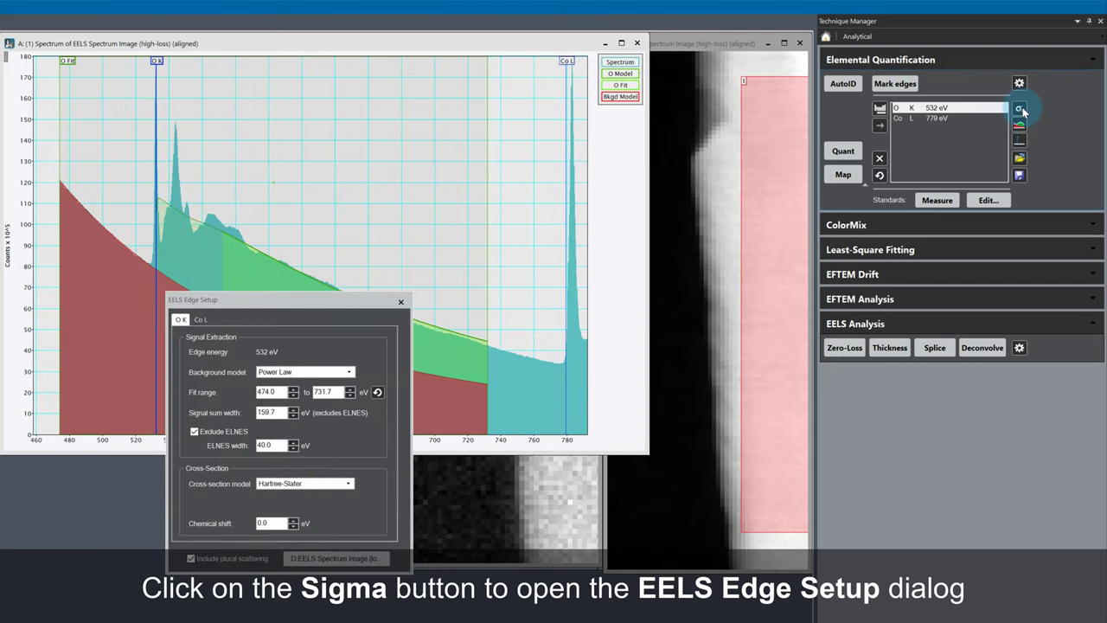
click(348, 483)
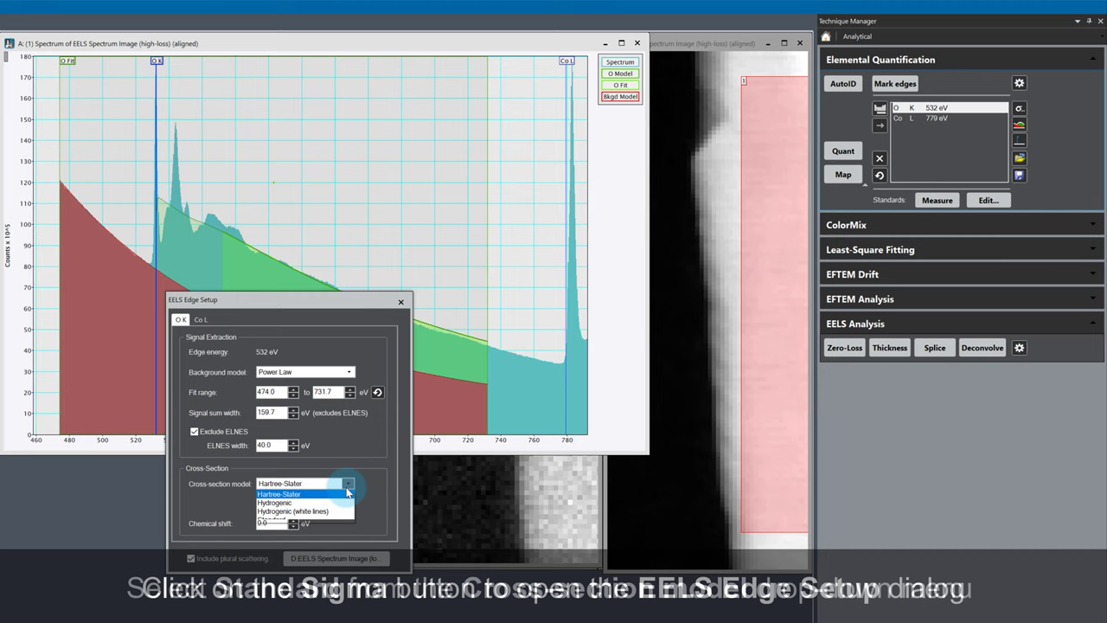
click(303, 520)
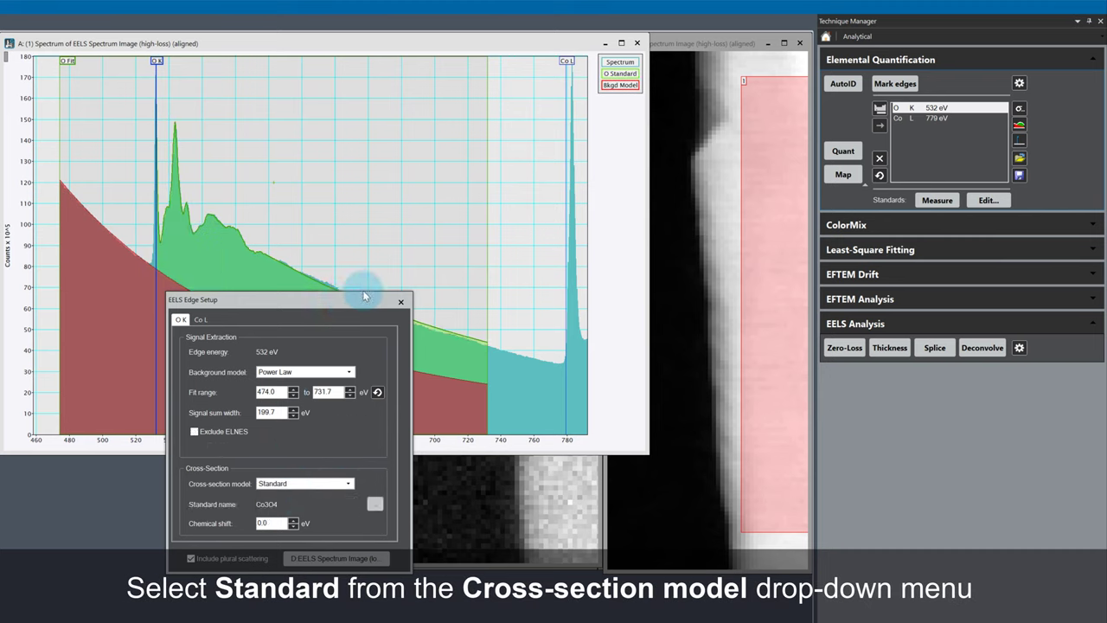
mouse_move(363, 298)
mouse_down()
mouse_move(506, 173)
mouse_move(263, 342)
mouse_up()
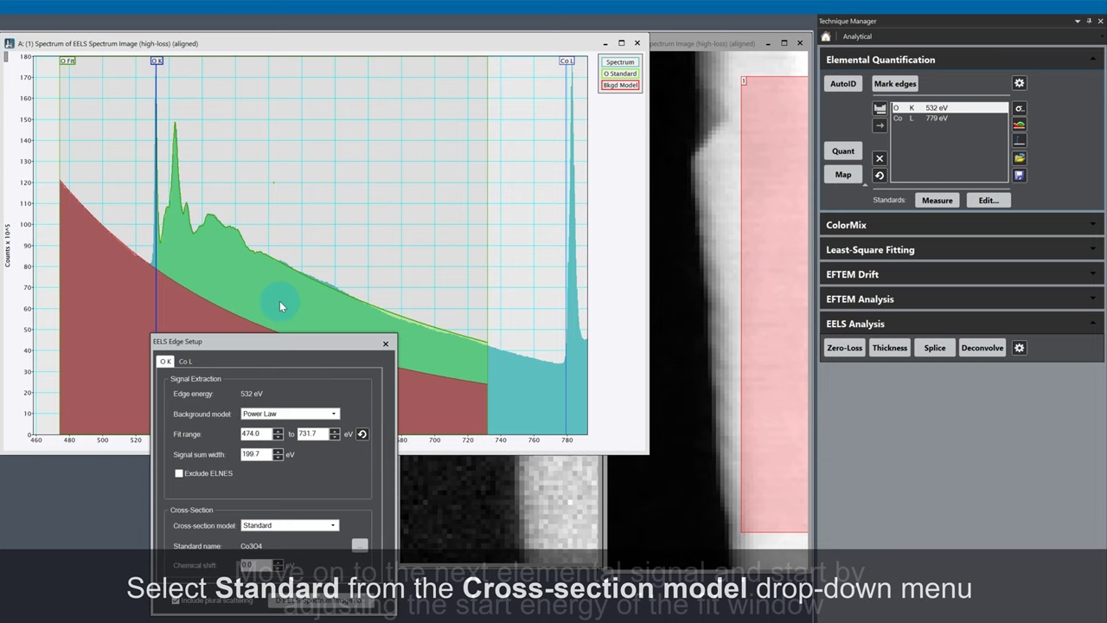
- Start the Co L fit window near 700 eV and switch its cross-section model to Standard
click(186, 361)
mouse_move(212, 341)
mouse_down()
mouse_move(566, 243)
mouse_move(609, 173)
mouse_up()
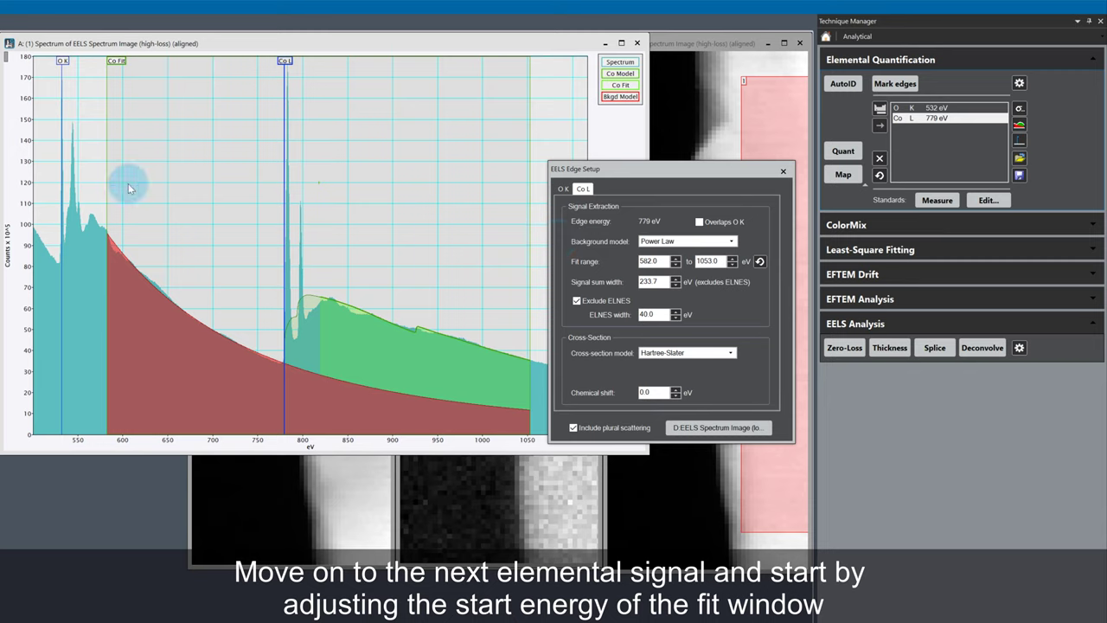
mouse_move(106, 181)
mouse_down()
mouse_move(227, 233)
mouse_move(212, 231)
mouse_up()
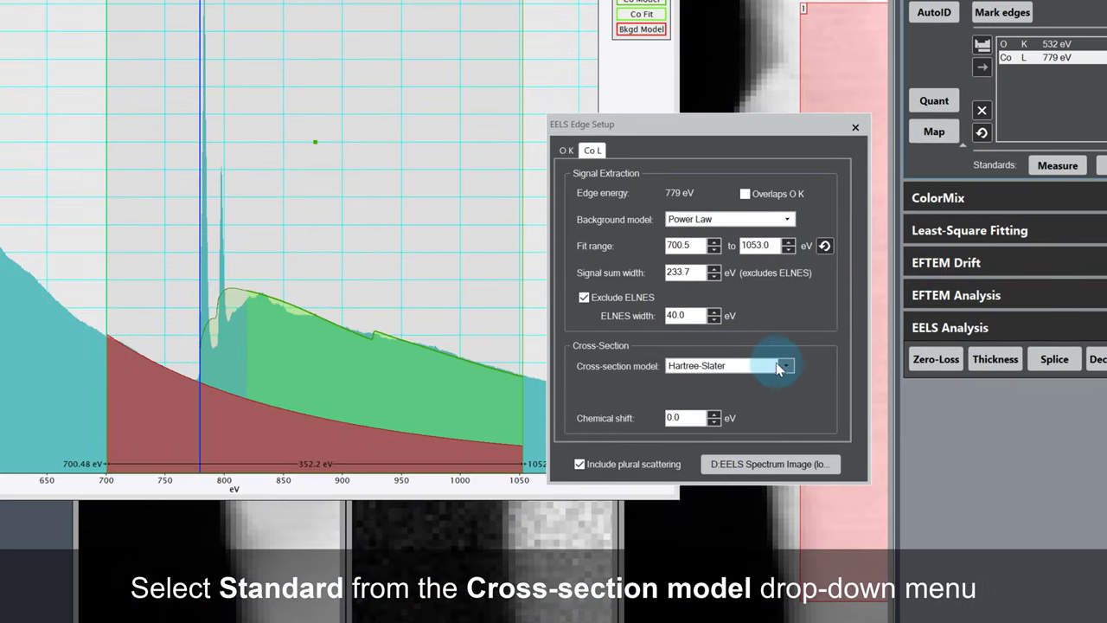
click(778, 365)
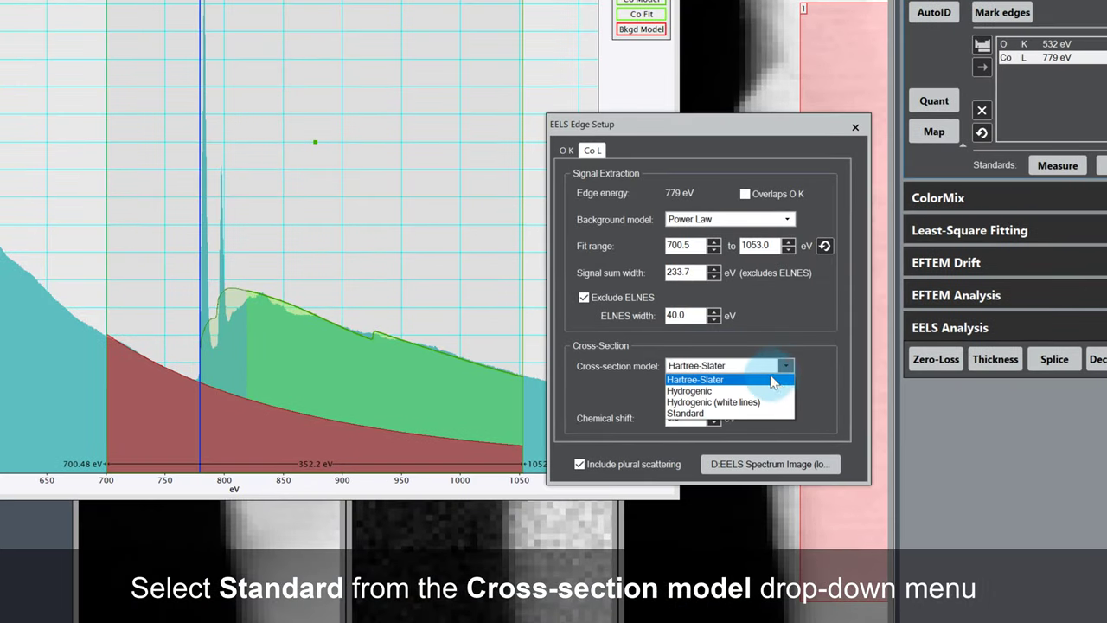
click(718, 414)
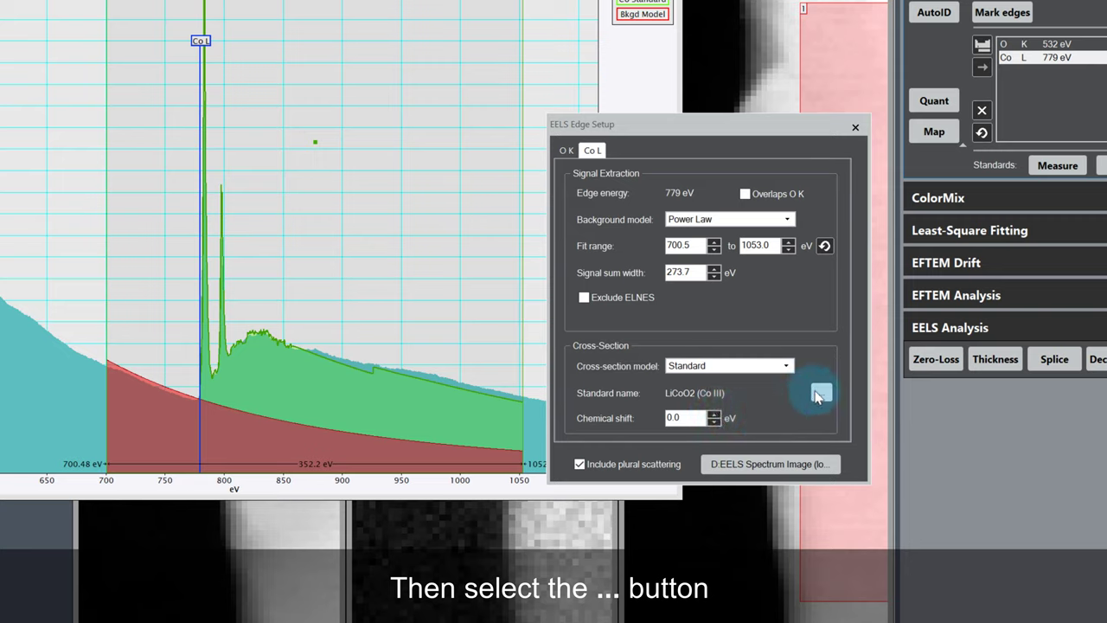
click(818, 394)
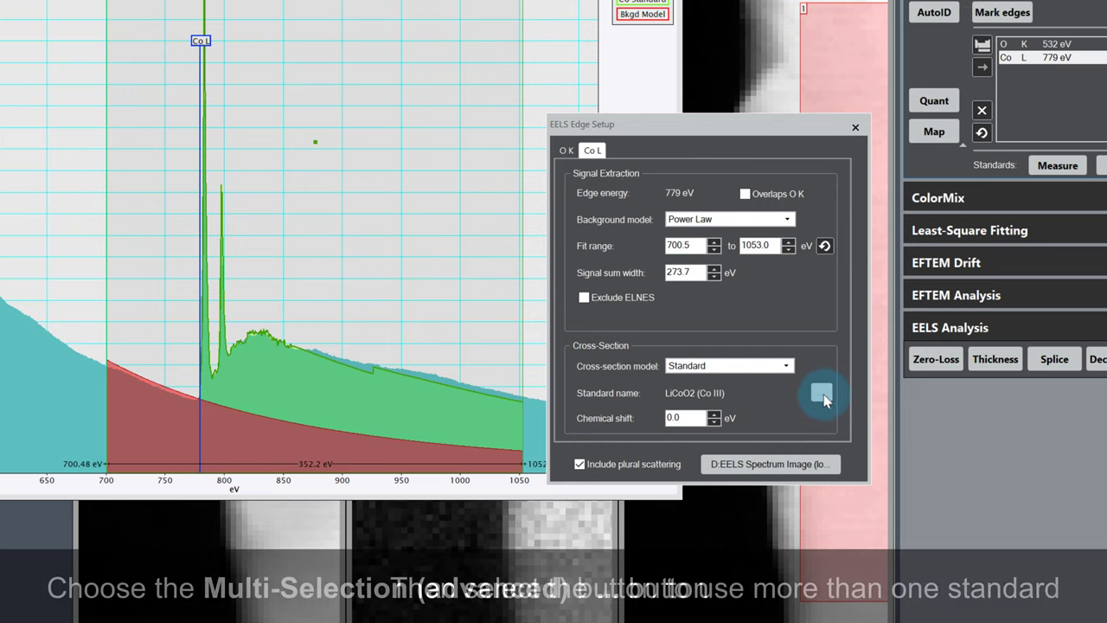
- Choose CoO (Co II) plus LiCoO2 (Co III) as concurrent Co L standards via Multi-Selection
click(818, 394)
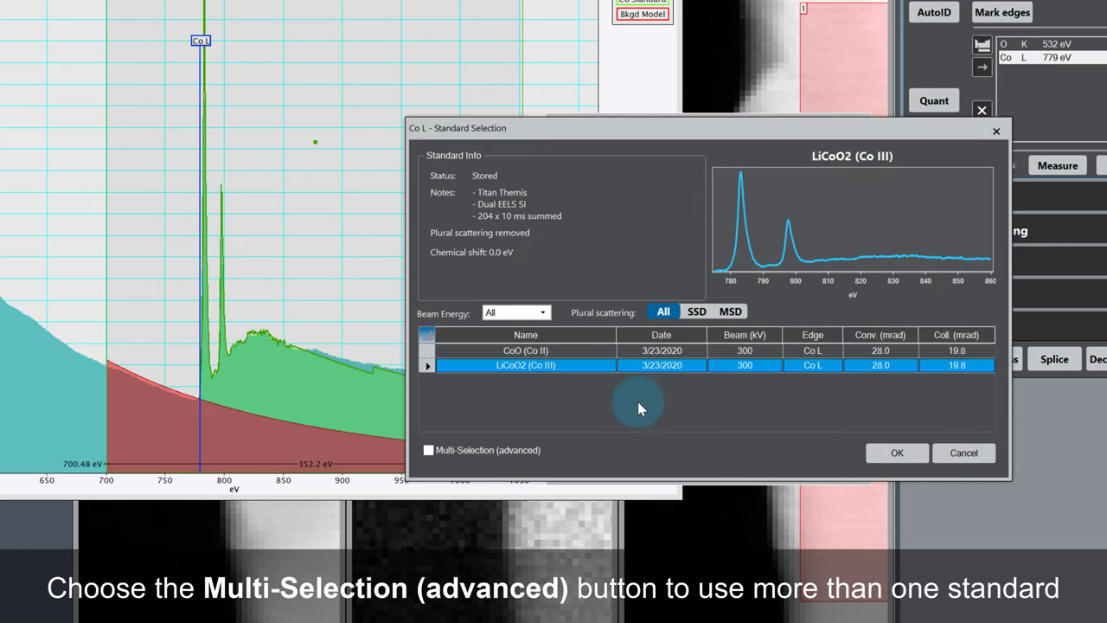
click(541, 351)
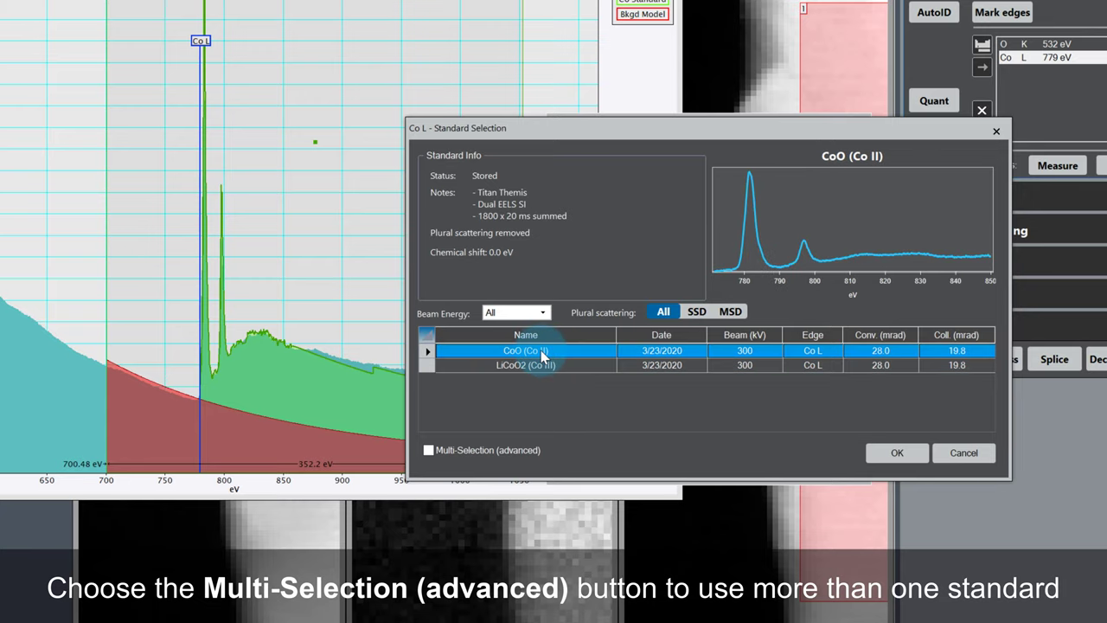
click(429, 451)
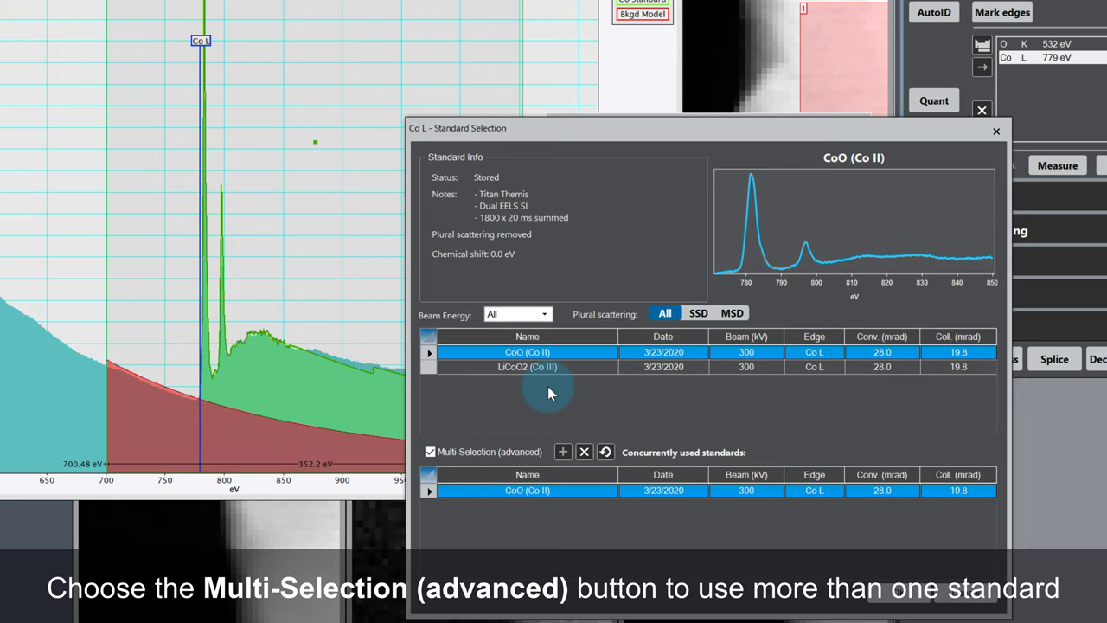
click(576, 368)
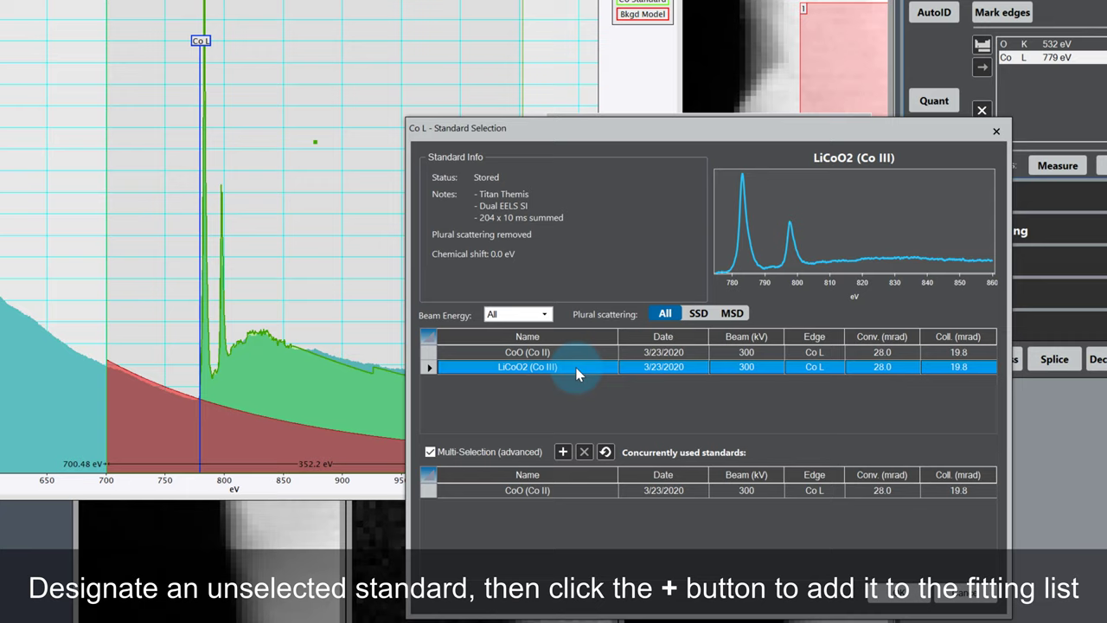
click(562, 451)
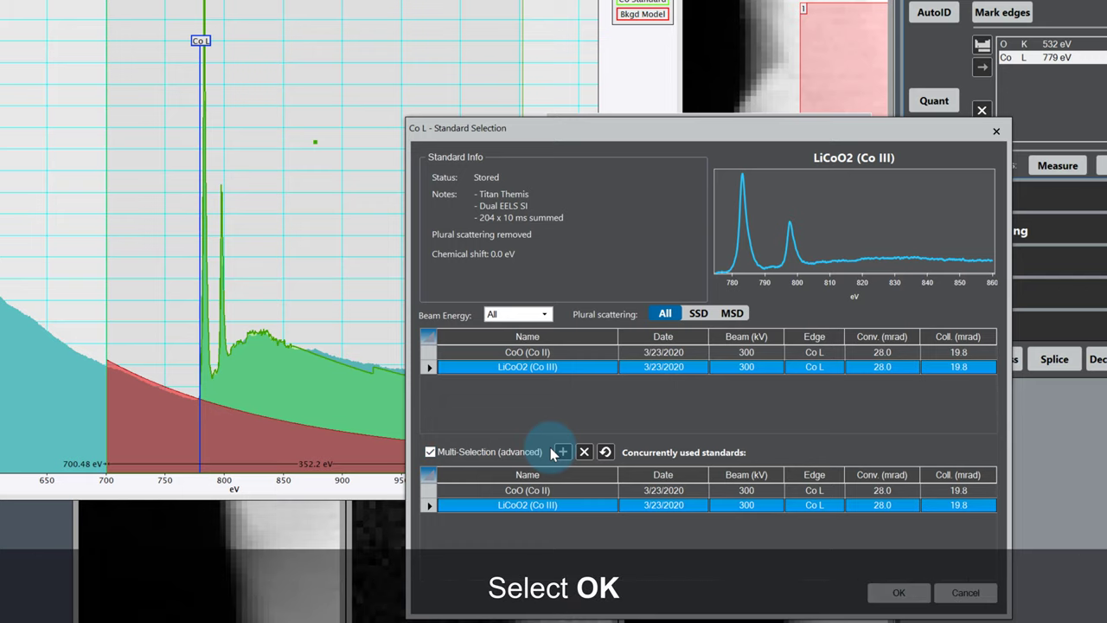
click(899, 592)
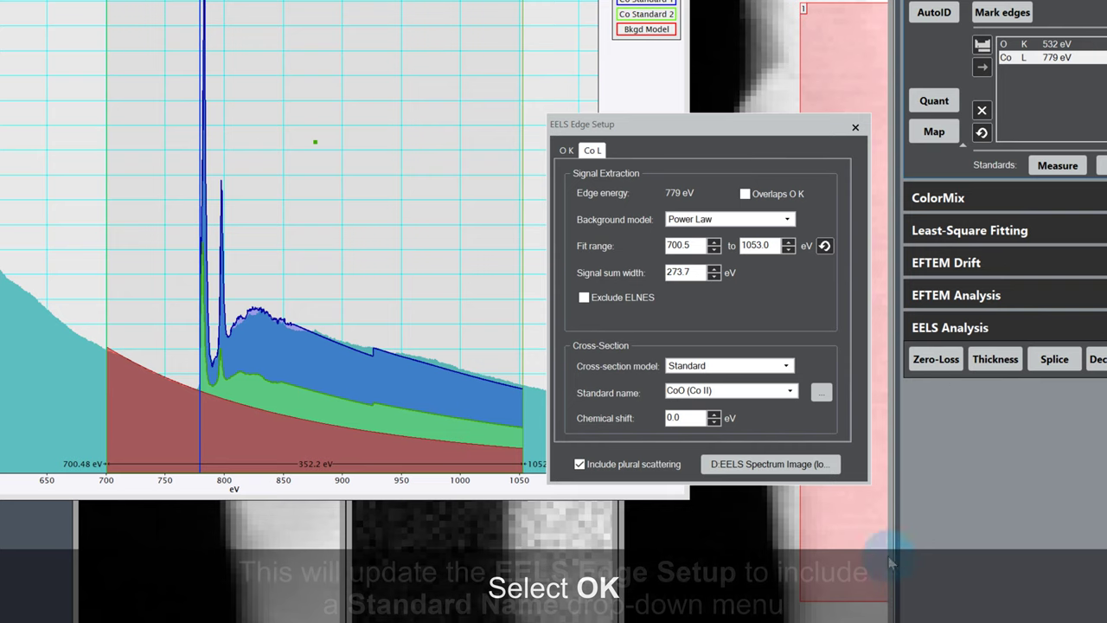
- Set the Co L signal sum width to 100 eV
drag(713, 117, 776, 95)
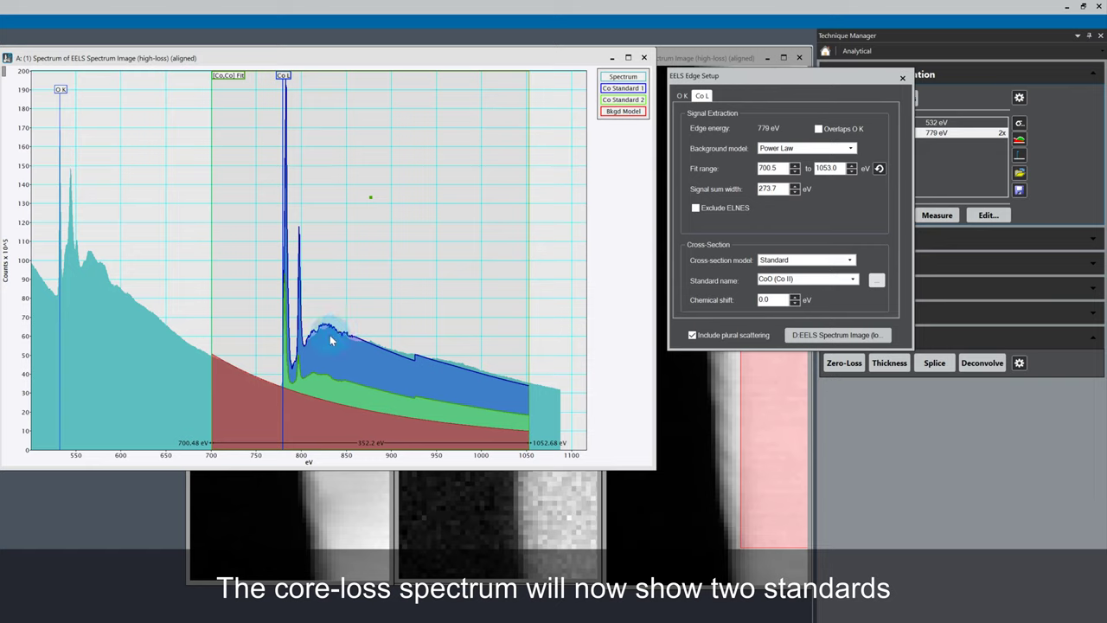
double_click(776, 189)
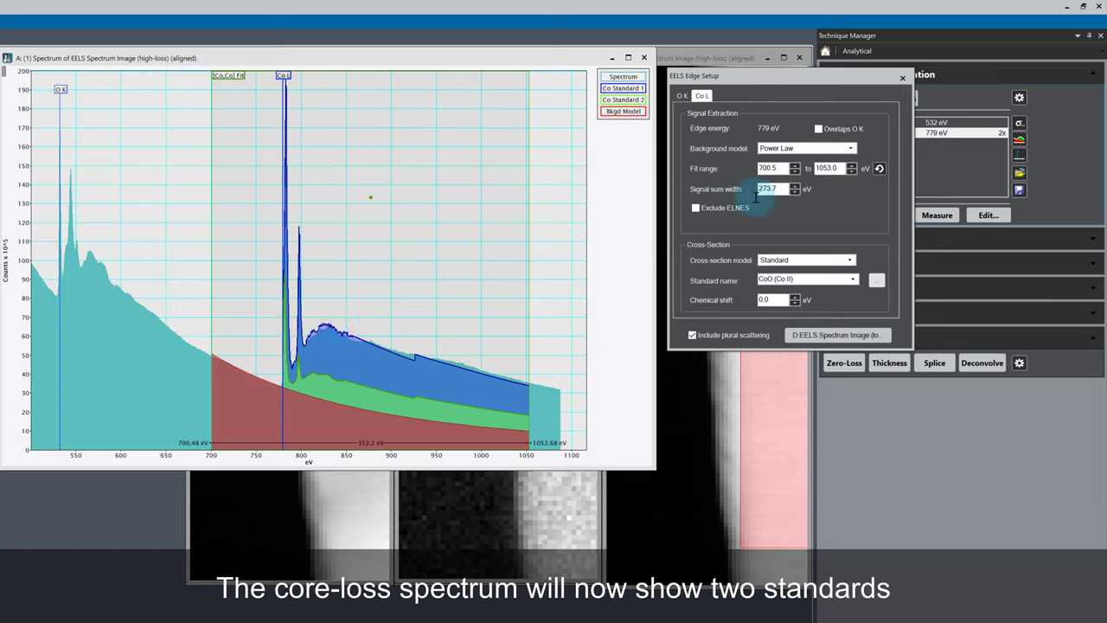
drag(778, 189, 761, 193)
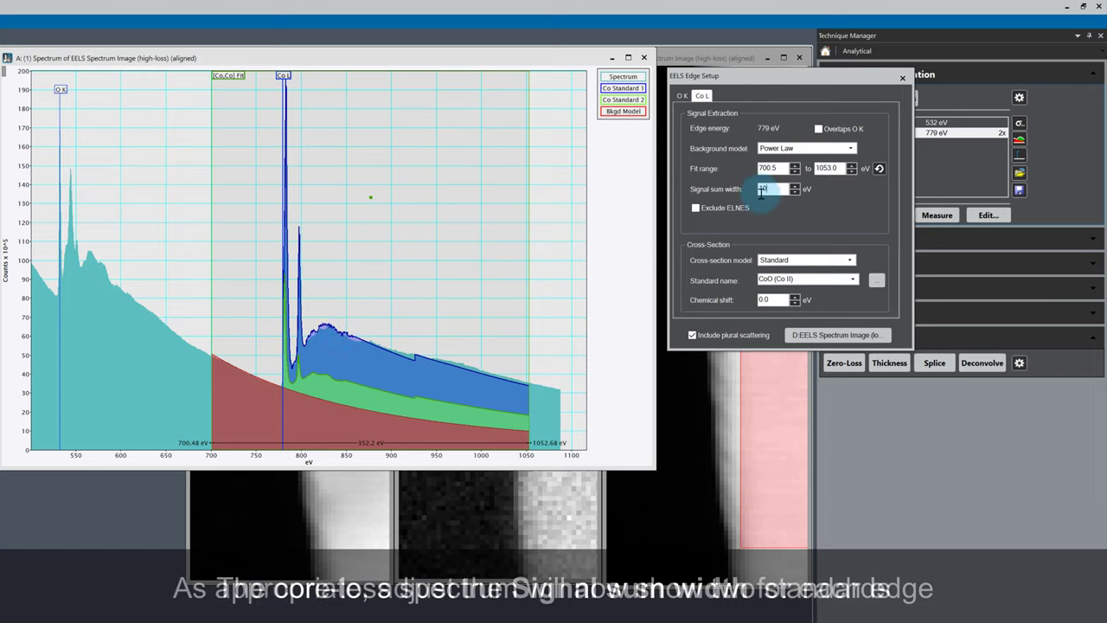
text(100)
key(Return)
- Set the O K signal sum width, entering 300
click(682, 96)
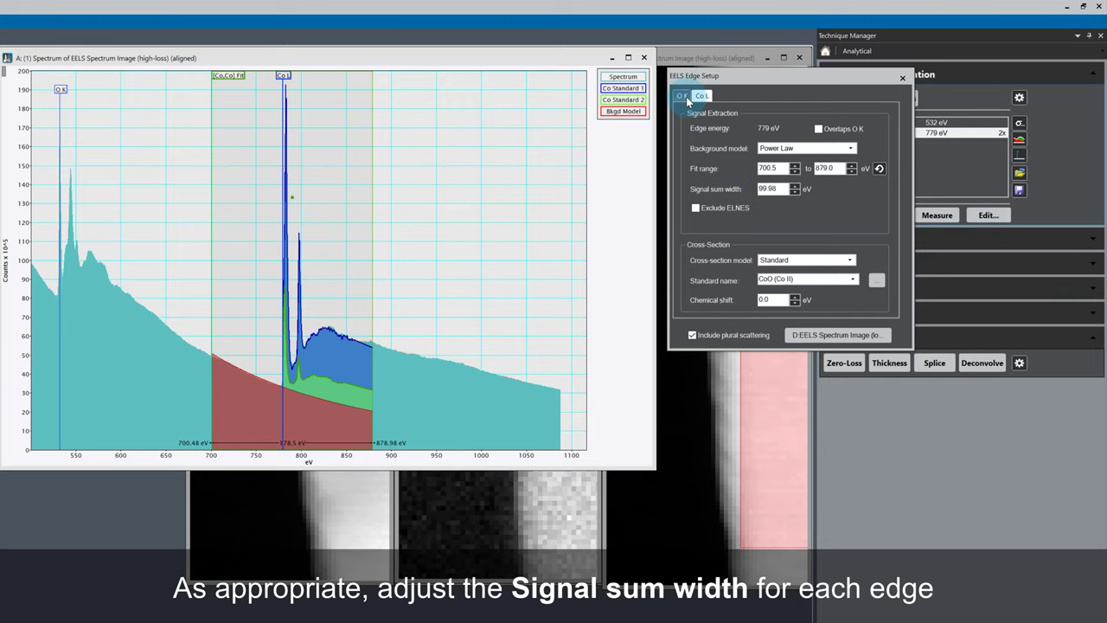
drag(778, 188, 758, 193)
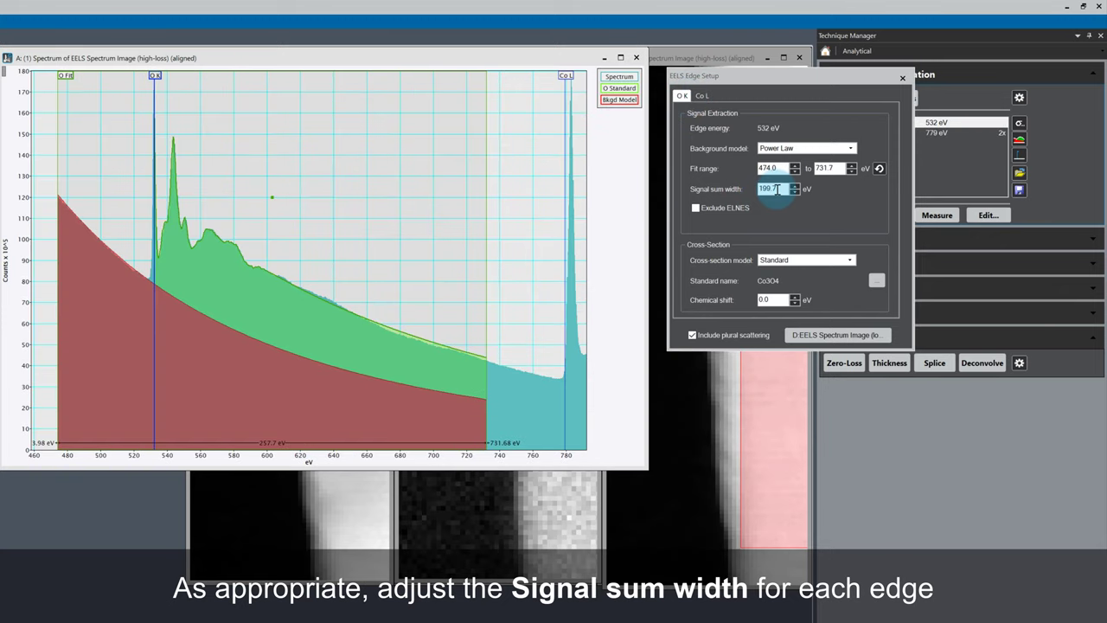
text(300)
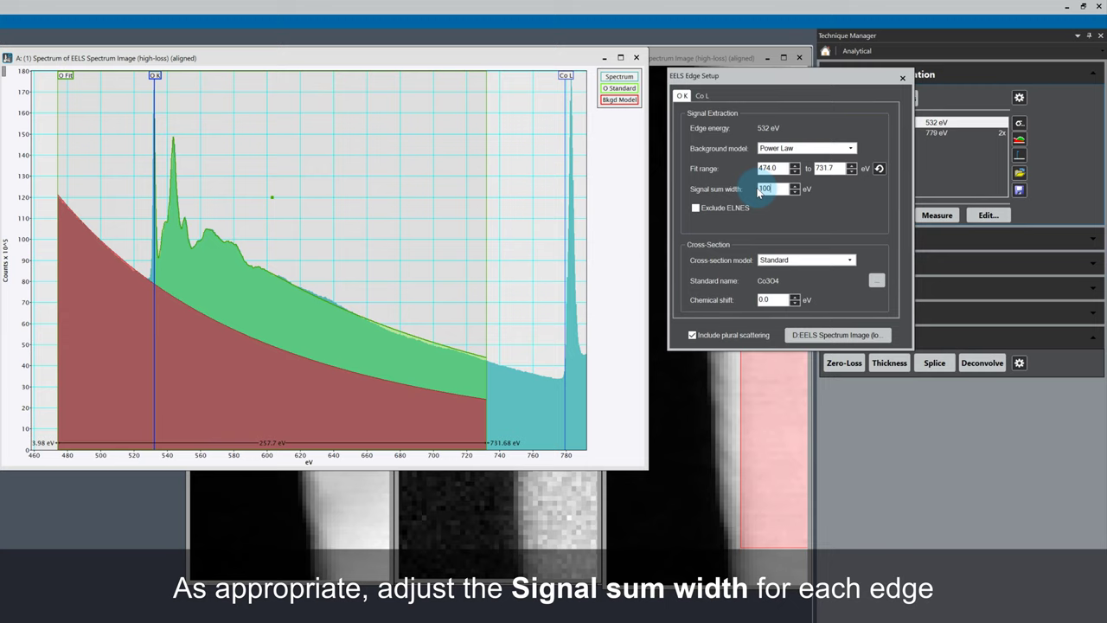
key(Return)
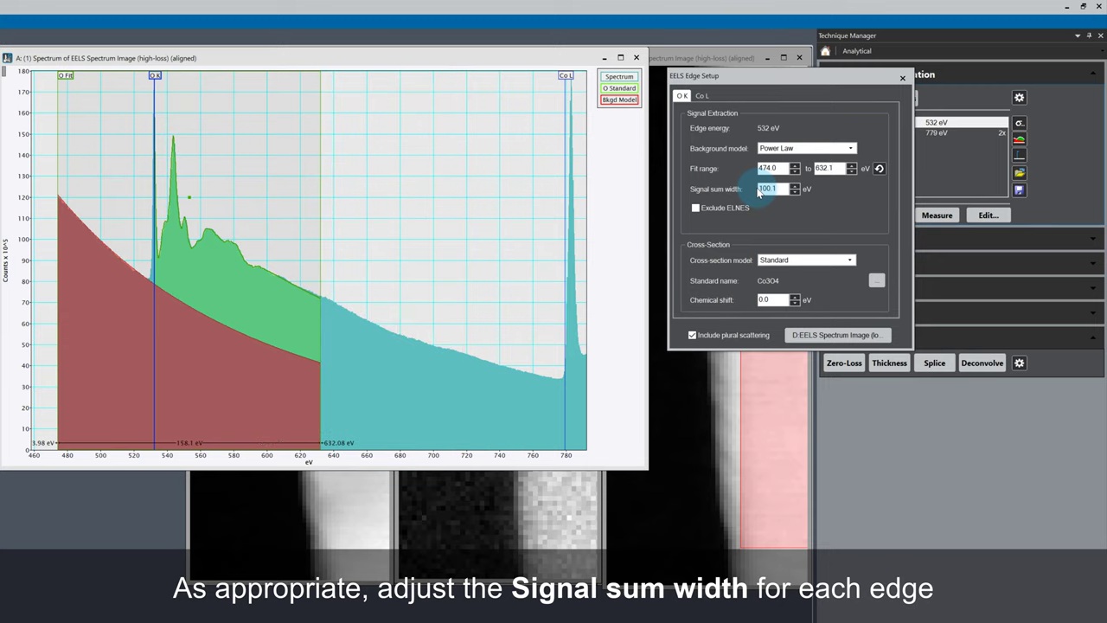
- Close the EELS Edge Setup dialog and run Quant to report O and Co composition (about 61 at.% O, 13 at.% Co)
click(902, 78)
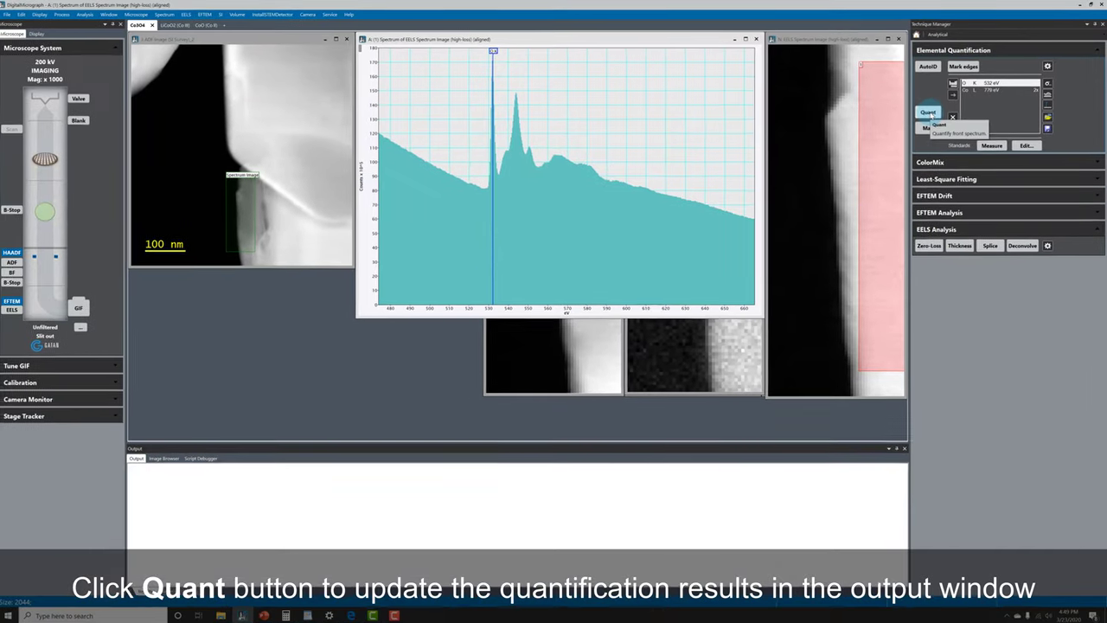
click(916, 122)
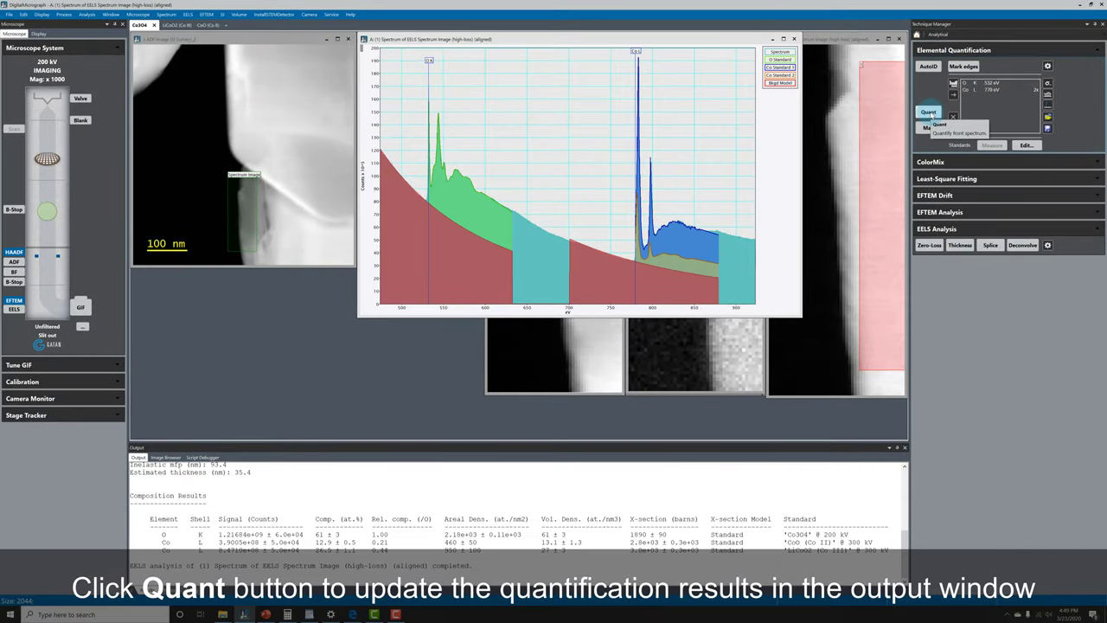